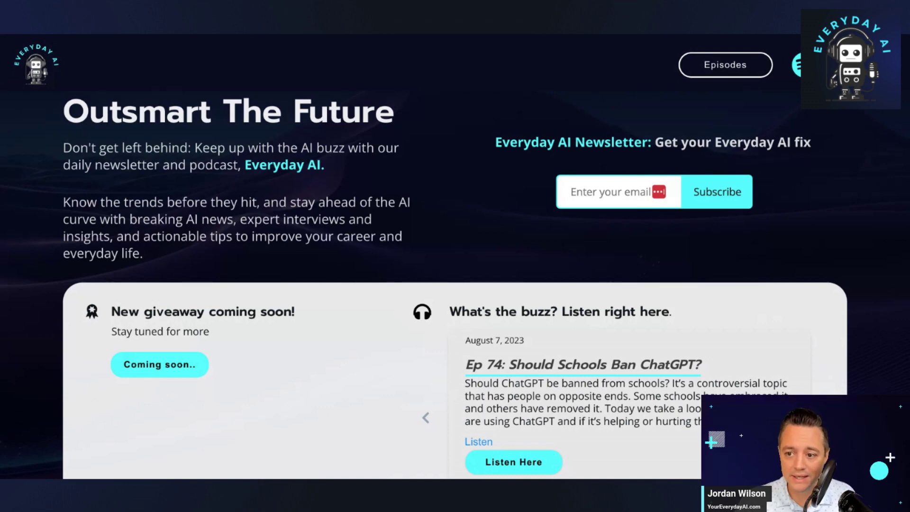
Leave the account confirmation page for brand creation and submit Everyday AI as the brand name
key(ctrl+Tab)
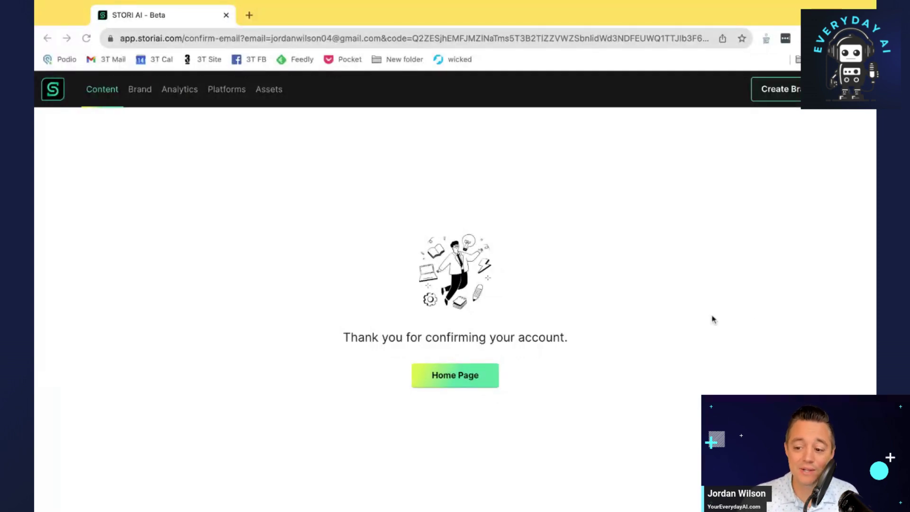
click(438, 375)
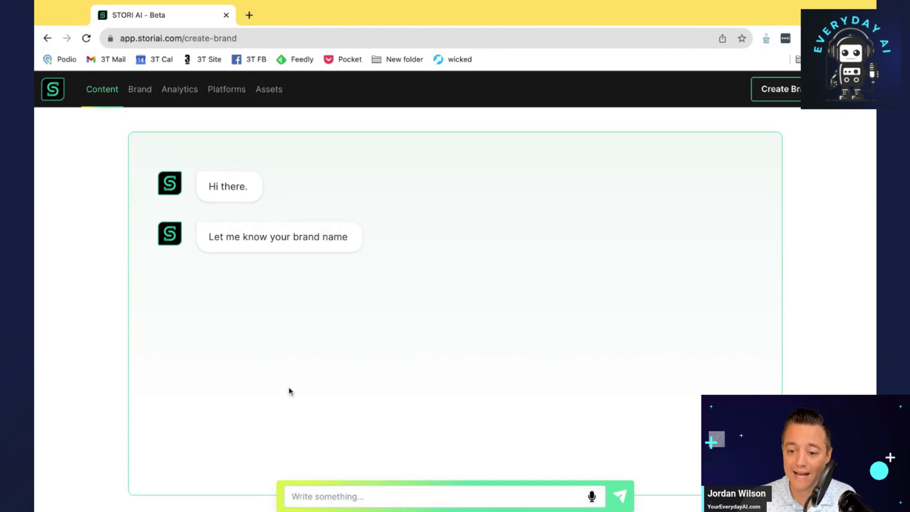
click(331, 493)
text(a)
key(BackSpace)
text(Everyday AI)
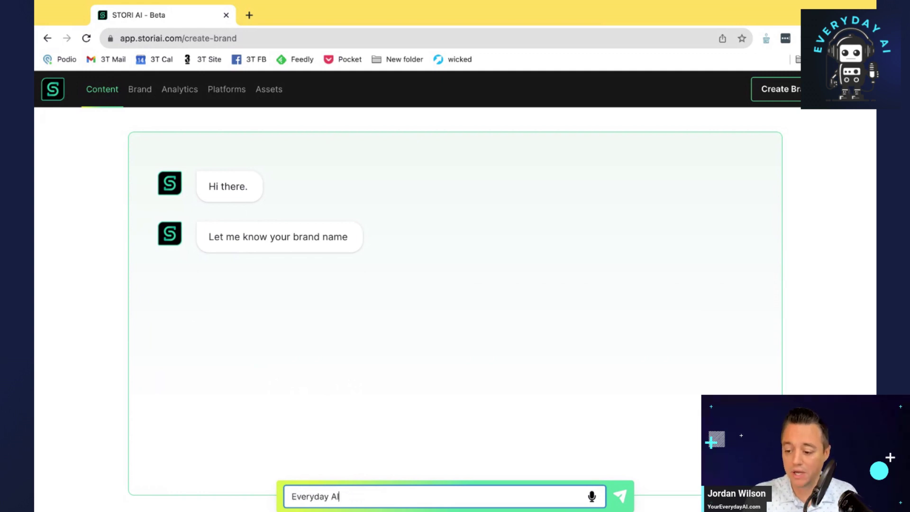
key(Return)
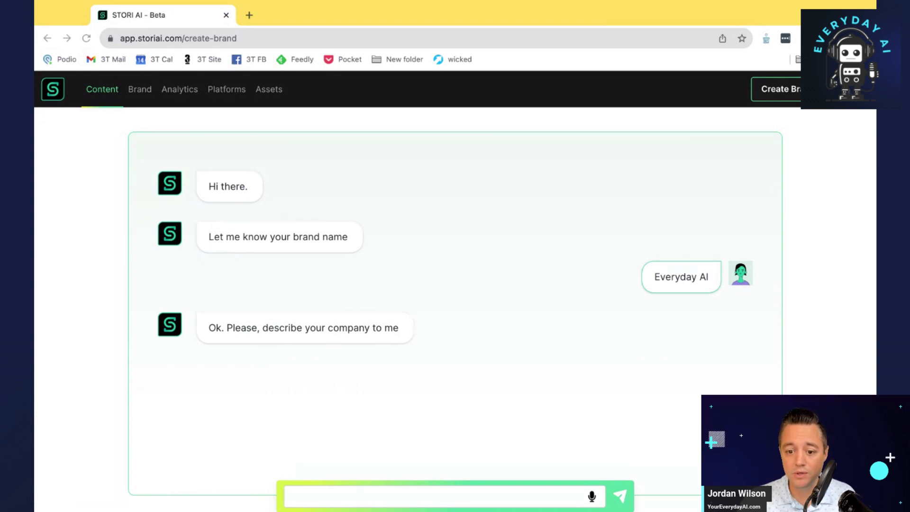
Describe the company with the copied "Outsmart The Future" text about the daily AI newsletter and podcast, and send it
click(451, 493)
key(ctrl+v)
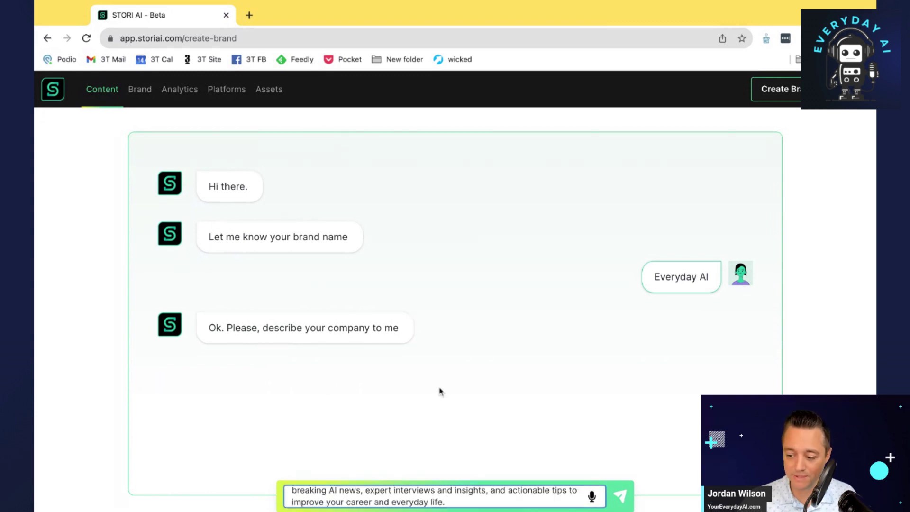
key(Return)
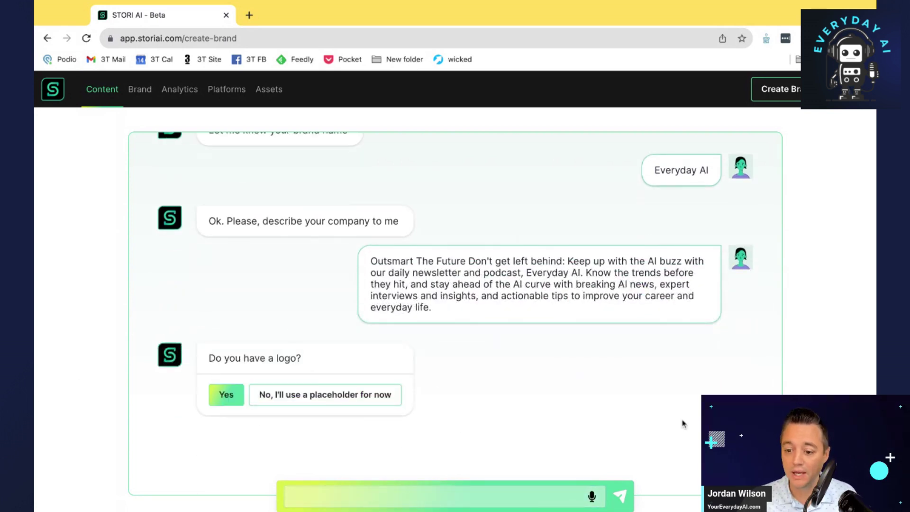
Upload the Everyday AI robot logo and let AI generate the primary and secondary brand colors
click(226, 398)
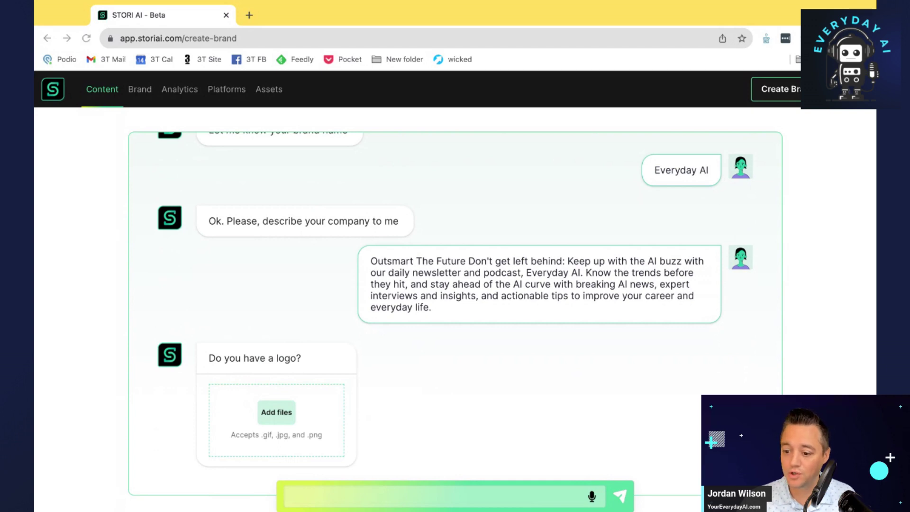
key(ctrl+shift+Tab)
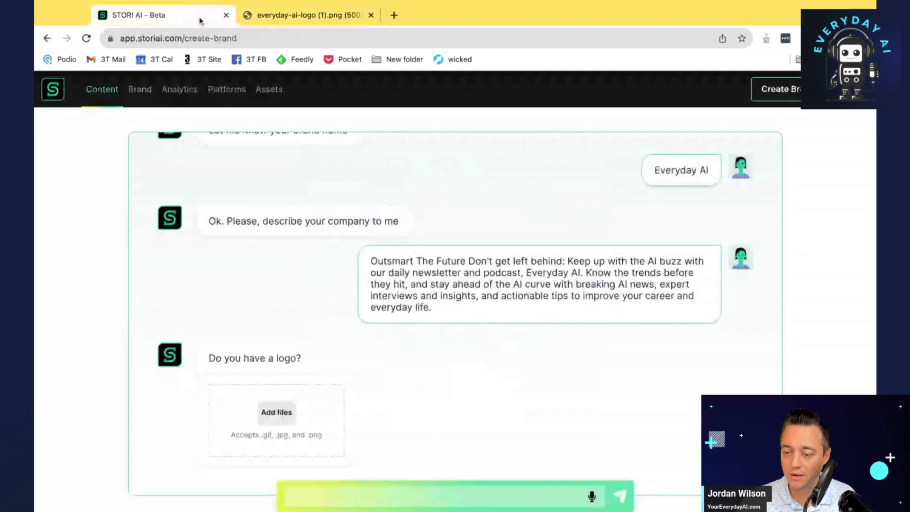
click(265, 419)
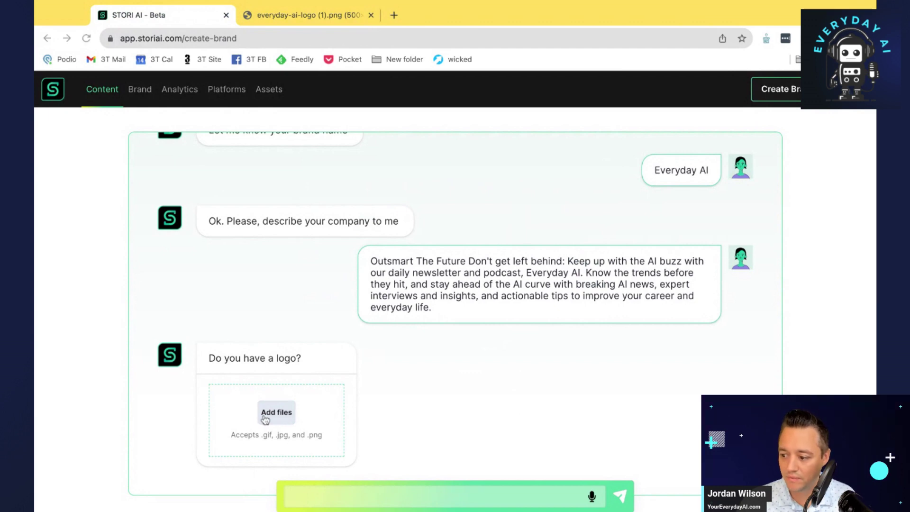
scroll(544, 400, down, 3)
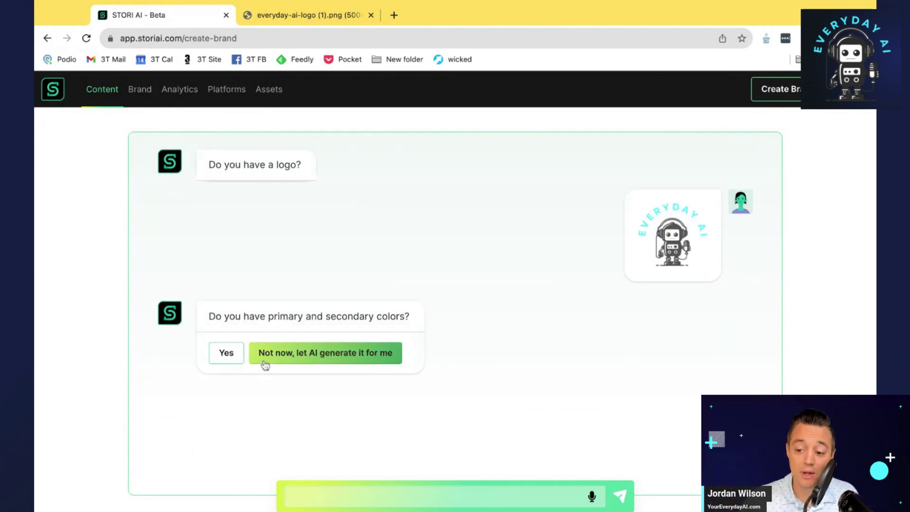
click(280, 363)
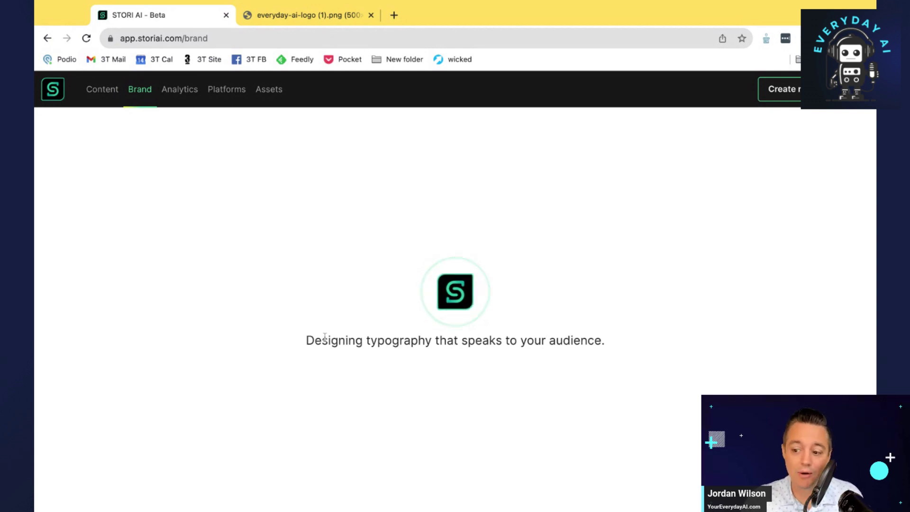
triple_click(397, 339)
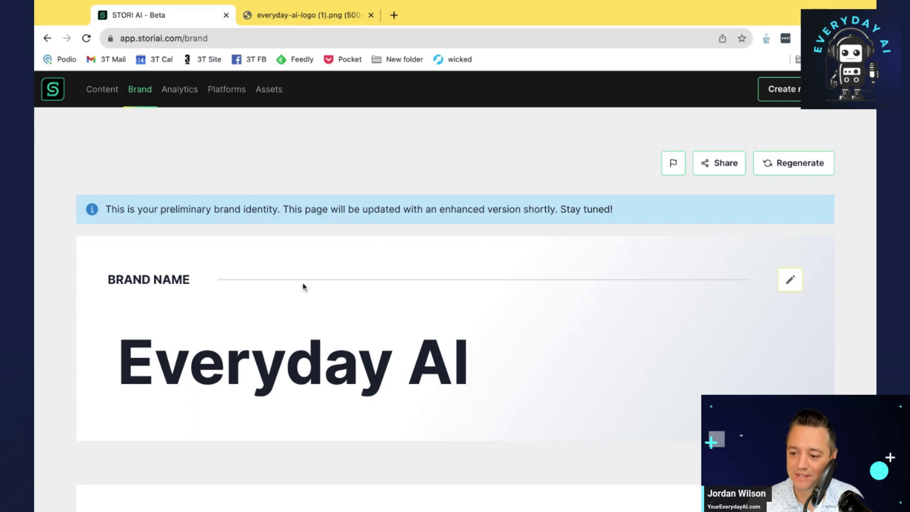
Review the generated brand name, logo versions, colors, tagline, and the mission, vision and values texts
scroll(304, 285, down, 3)
scroll(385, 278, down, 6)
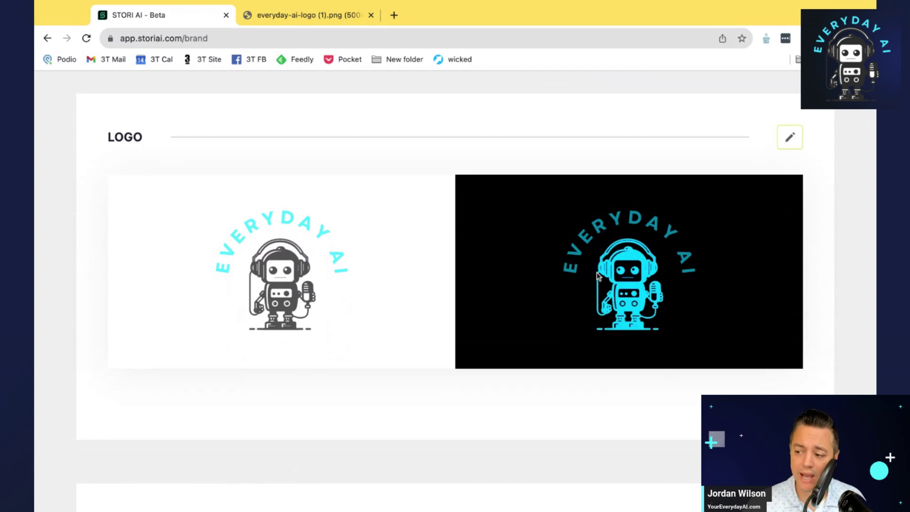
scroll(583, 280, down, 4)
scroll(296, 310, down, 4)
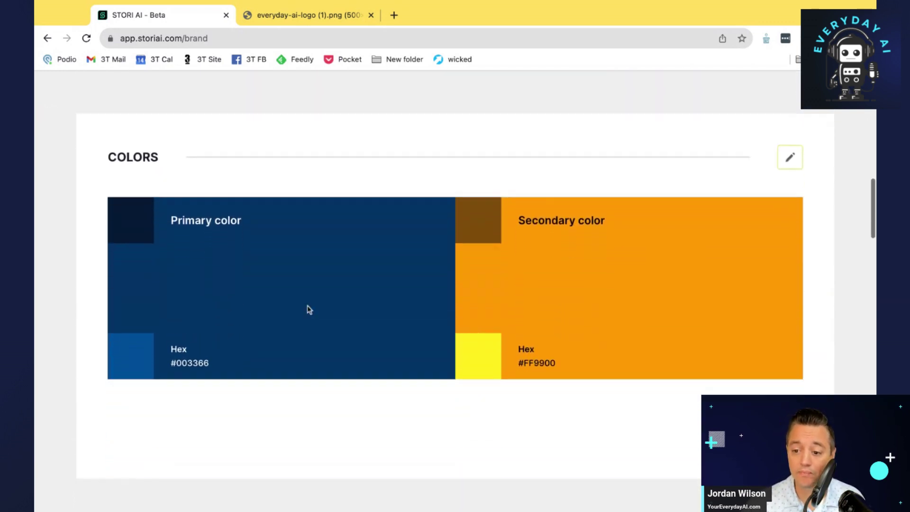
scroll(120, 374, down, 10)
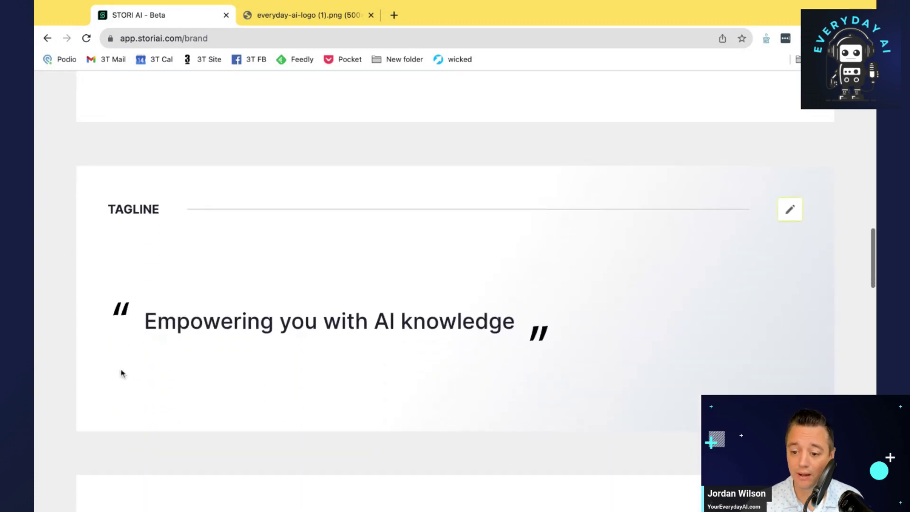
scroll(121, 368, down, 5)
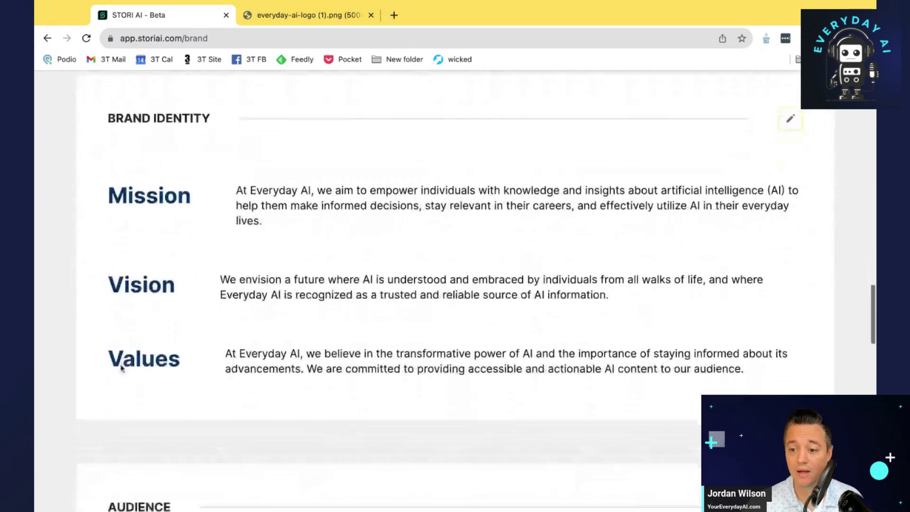
scroll(121, 362, up, 1)
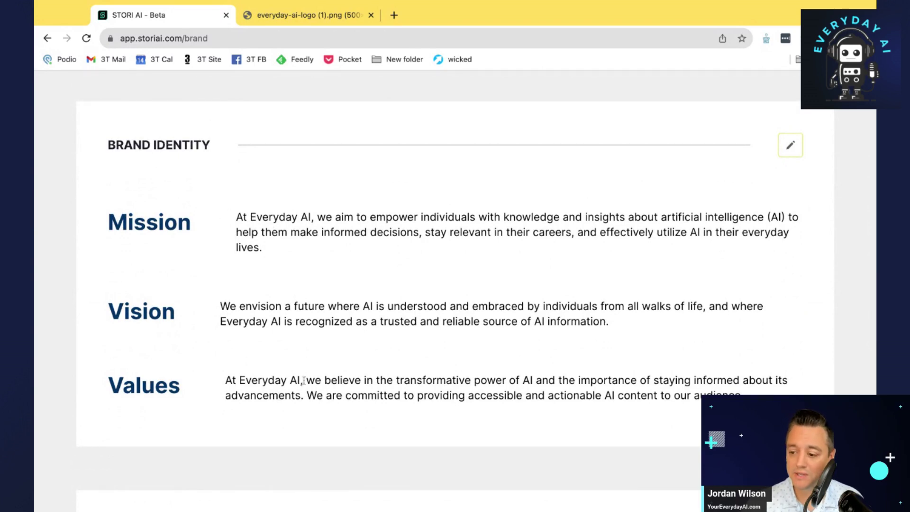
drag(303, 380, 226, 380)
click(751, 391)
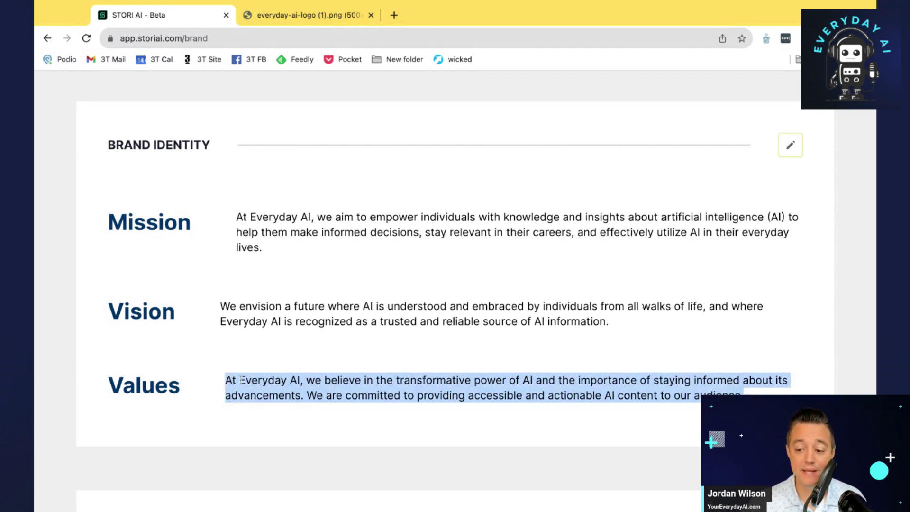
Read through the three target audience segments, concentrating on the Business Leaders description
scroll(240, 381, down, 5)
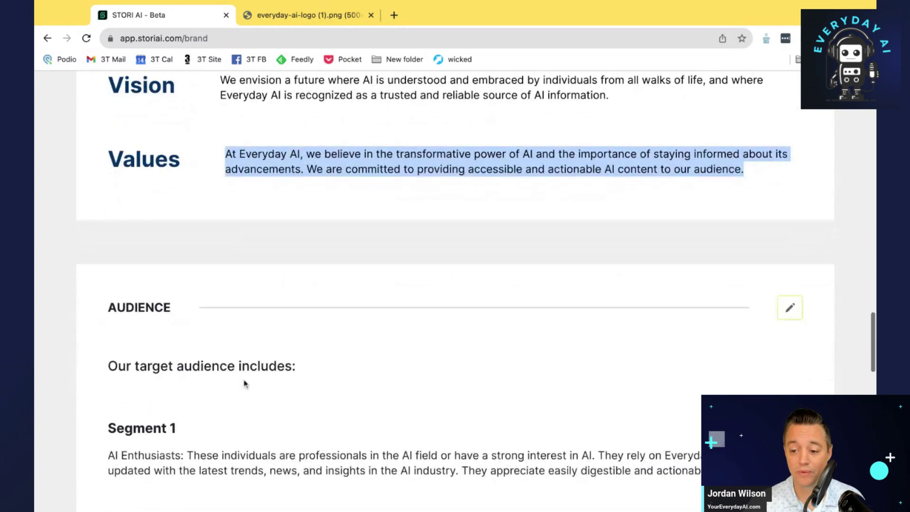
scroll(242, 382, down, 4)
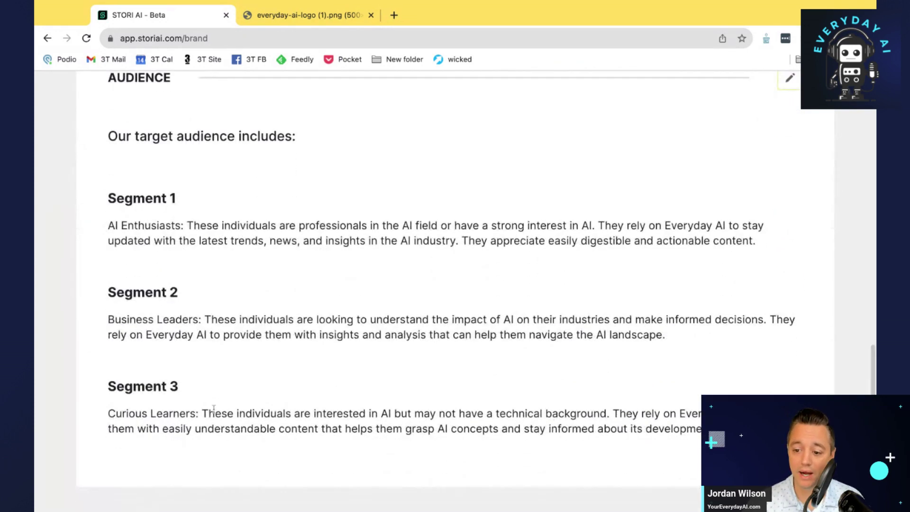
drag(203, 318, 332, 350)
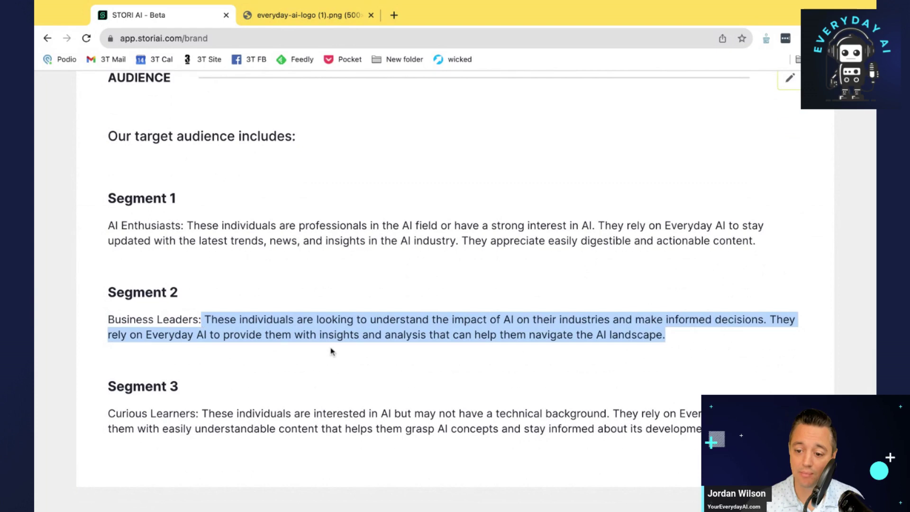
click(271, 335)
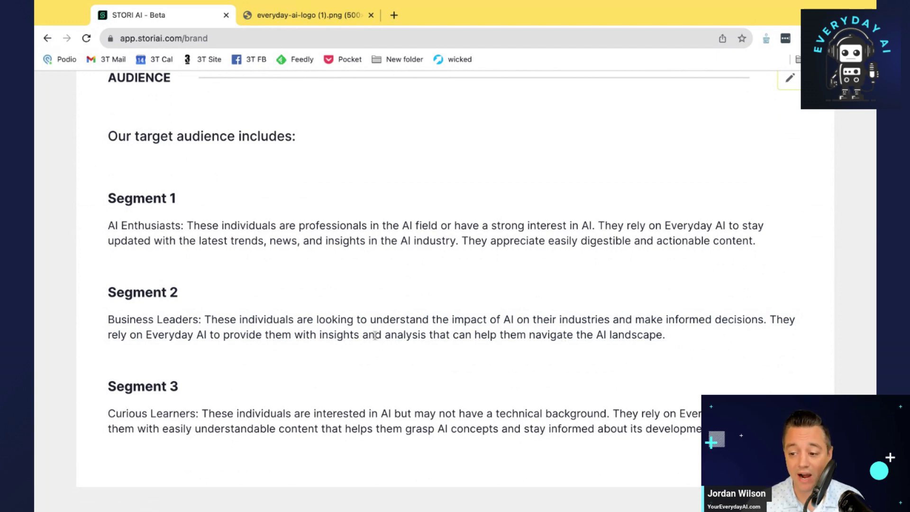
triple_click(670, 338)
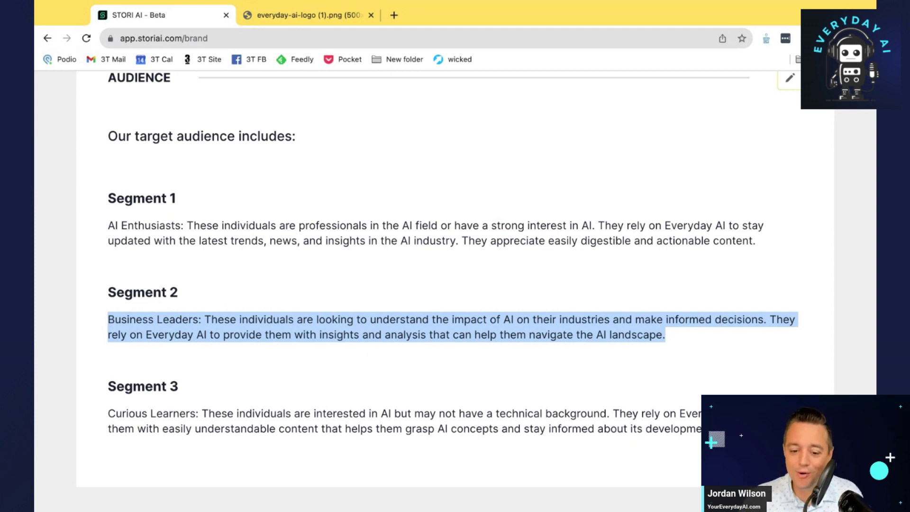
scroll(186, 331, down, 4)
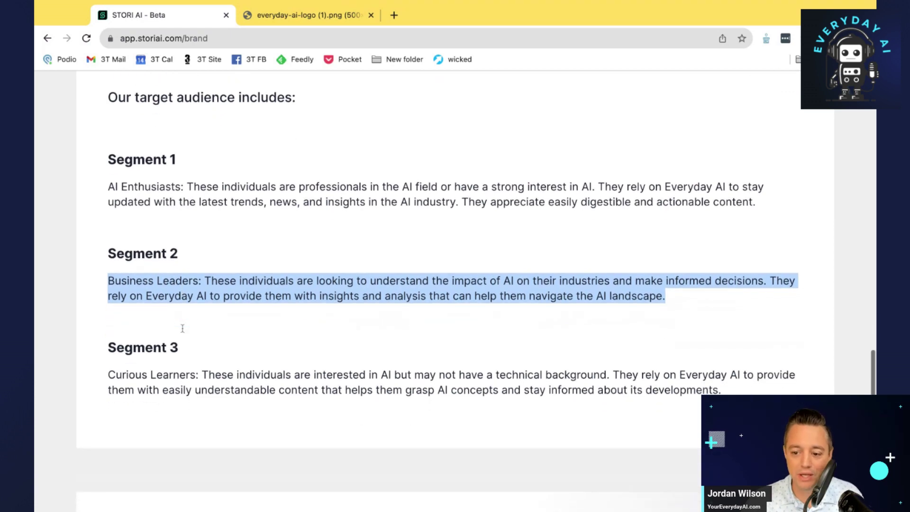
Examine the brand promise, the expressing message and the tone keywords in the brand strategy and brand voice sections
scroll(182, 328, down, 5)
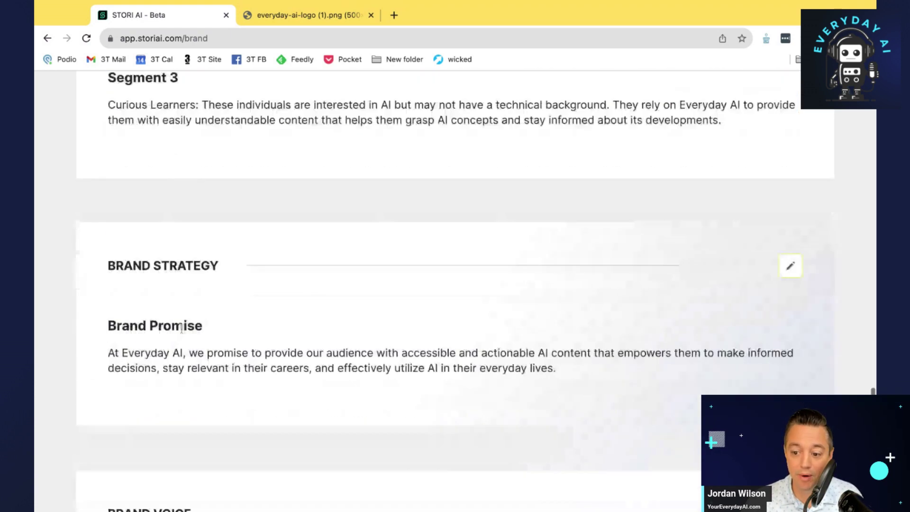
triple_click(162, 280)
scroll(178, 320, down, 4)
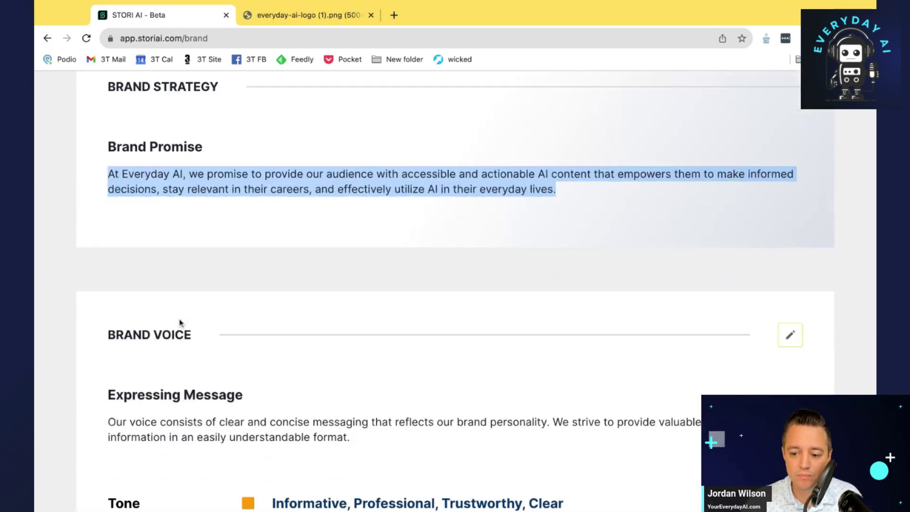
drag(165, 334, 185, 337)
click(204, 329)
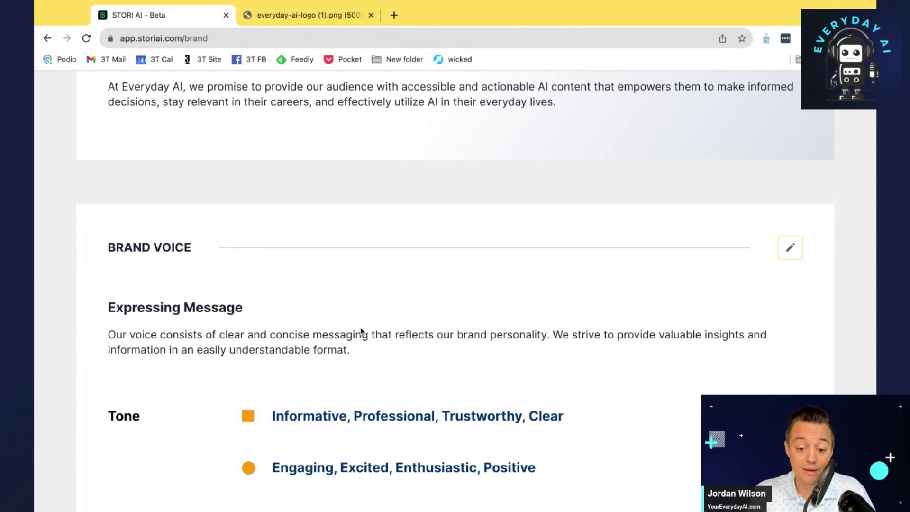
triple_click(355, 352)
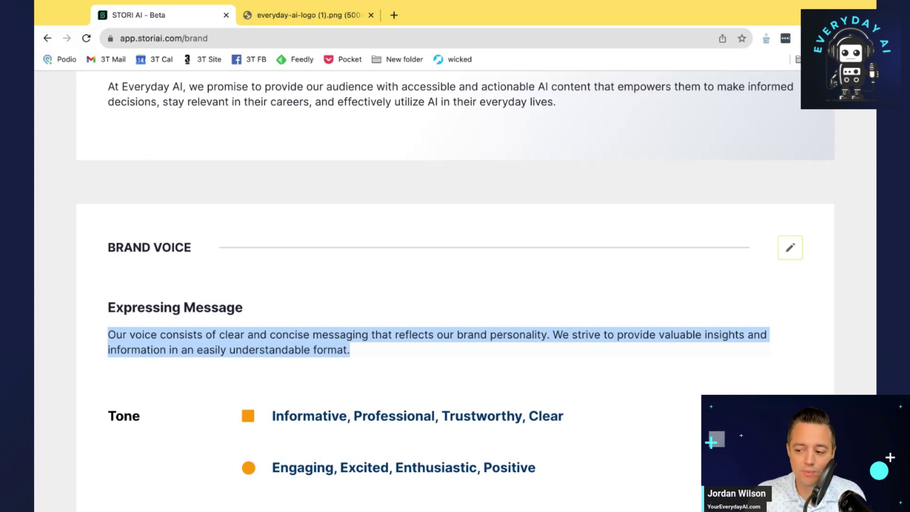
click(173, 332)
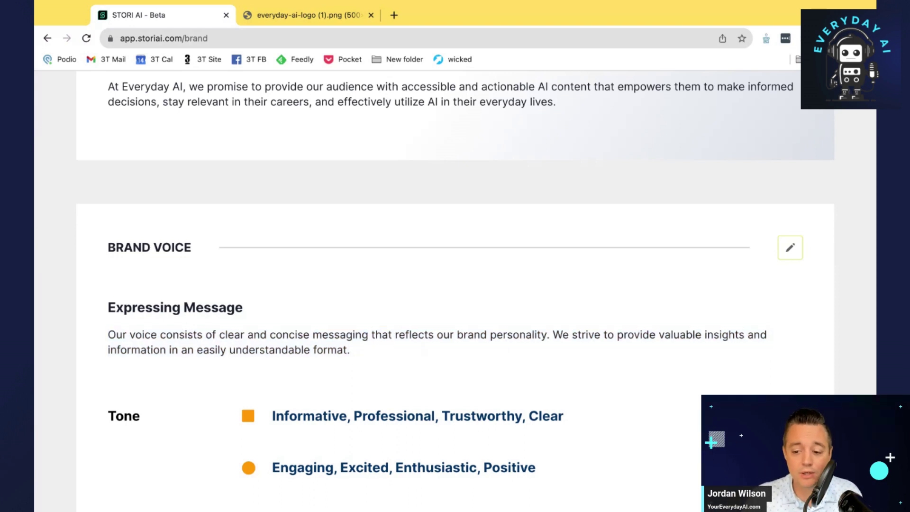
scroll(173, 332, down, 3)
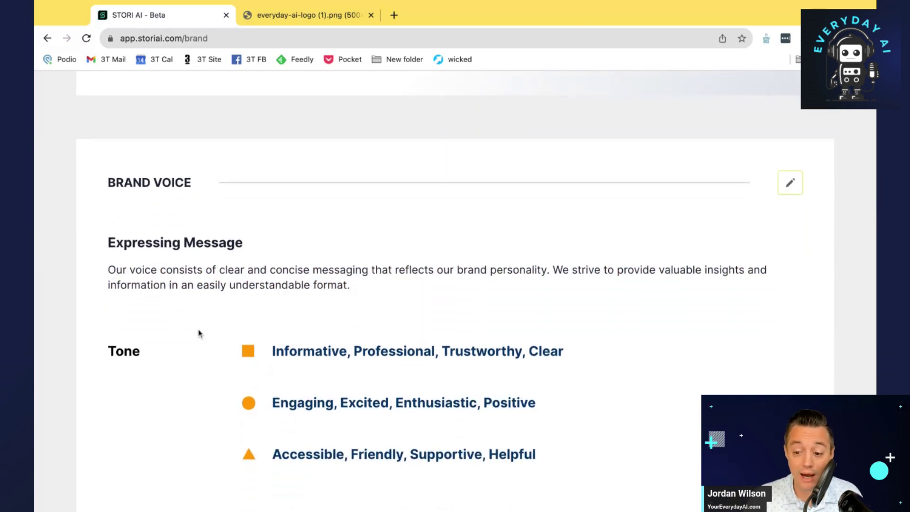
scroll(211, 327, down, 3)
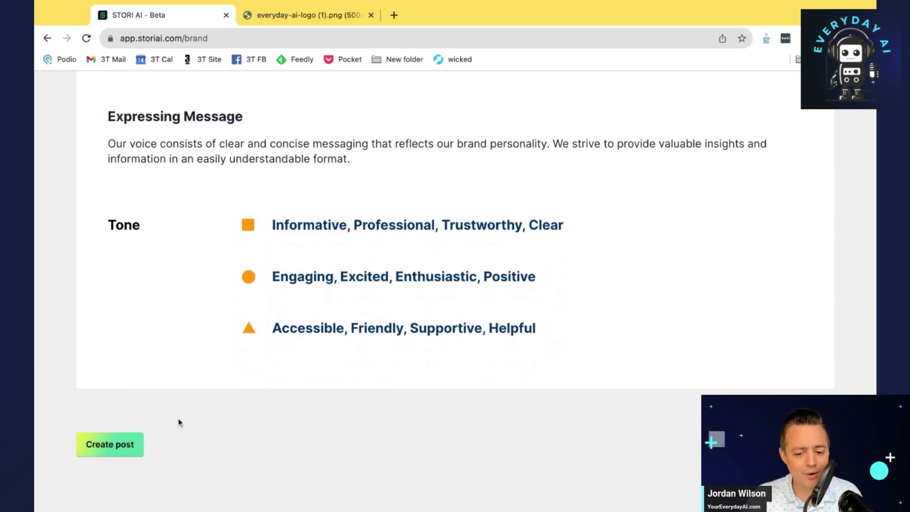
Start a new post for the brand and enter "Should Schools Ban ChatGPT?" as the topic to share
click(110, 446)
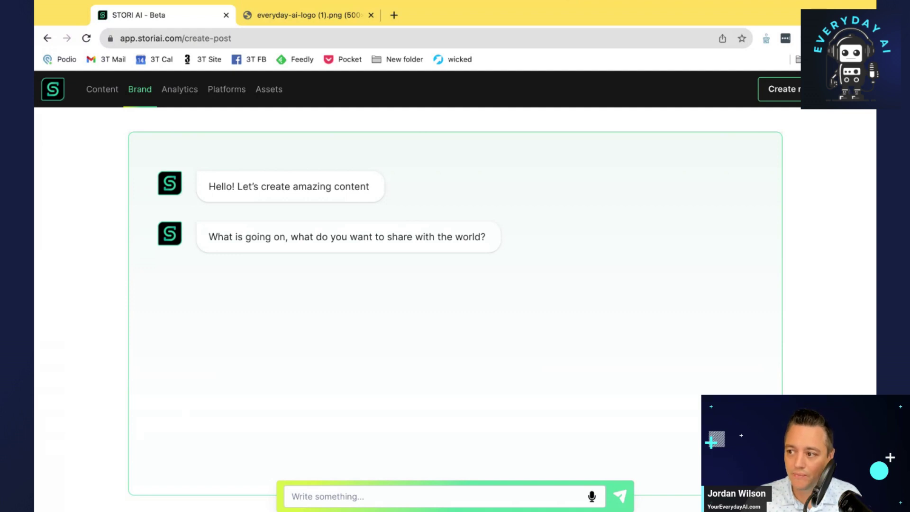
click(369, 497)
text(Should Schools Ban ChatGPT?)
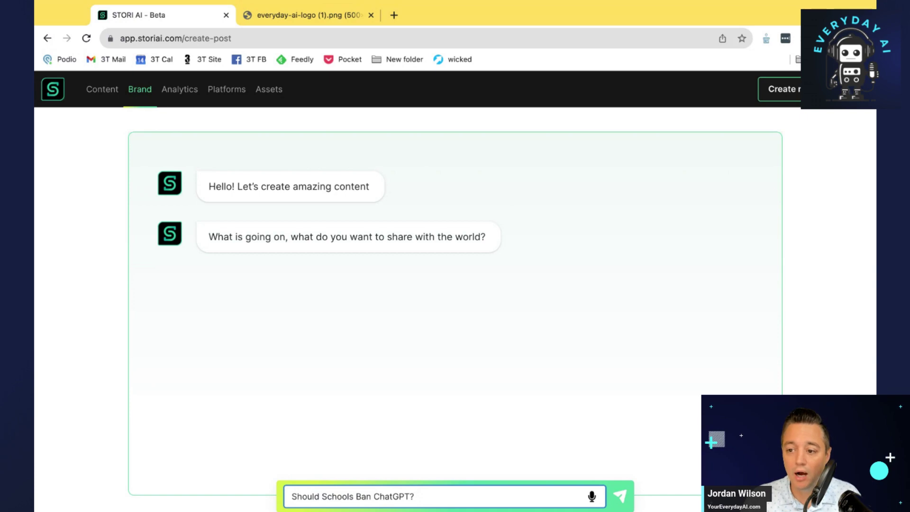
Open youreverydayai.com in a new browser tab
key(super+t)
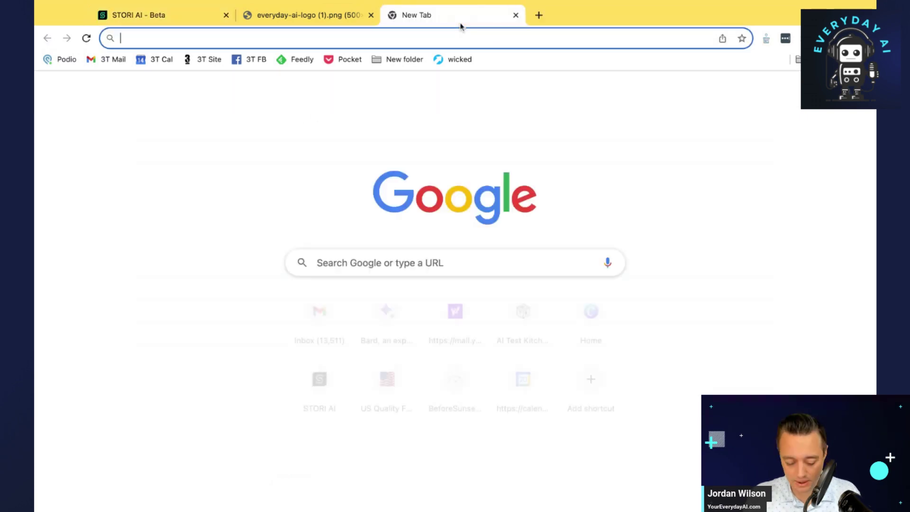
text(youreverydayai.com)
key(Return)
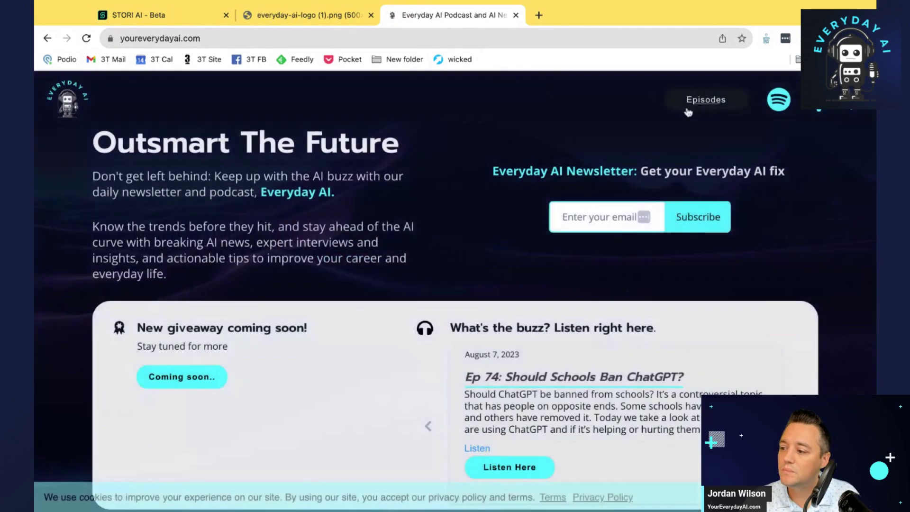
Open the episode page "Ep 74: Should Schools Ban ChatGPT?" and select its title
click(728, 100)
click(265, 390)
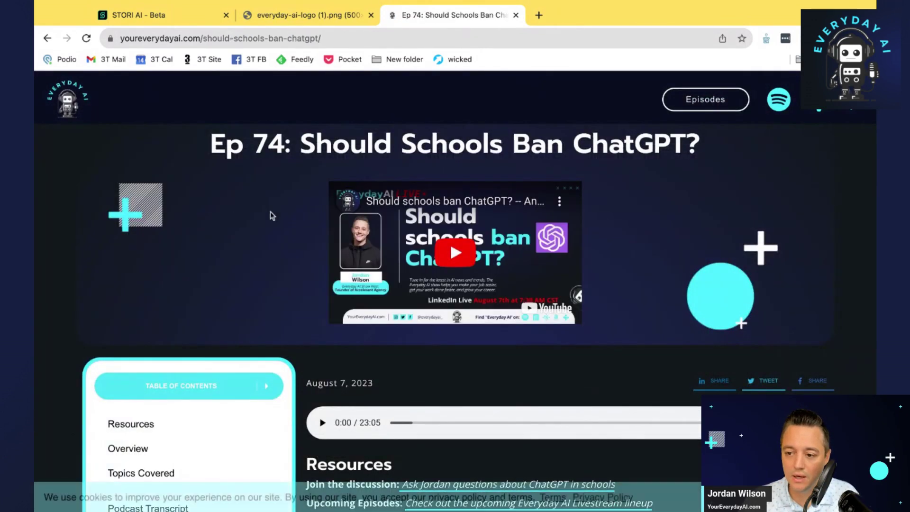
double_click(307, 141)
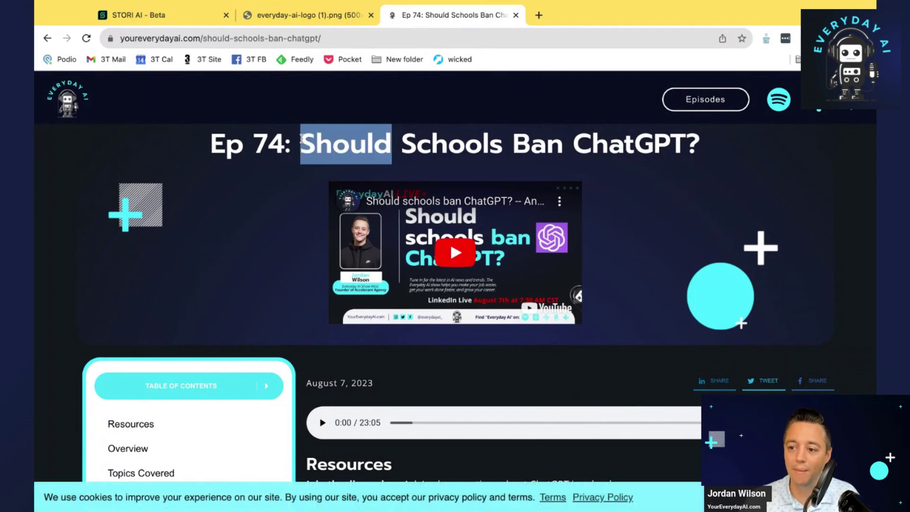
triple_click(307, 141)
Copy the Overview heading and paragraph from the episode page
click(157, 15)
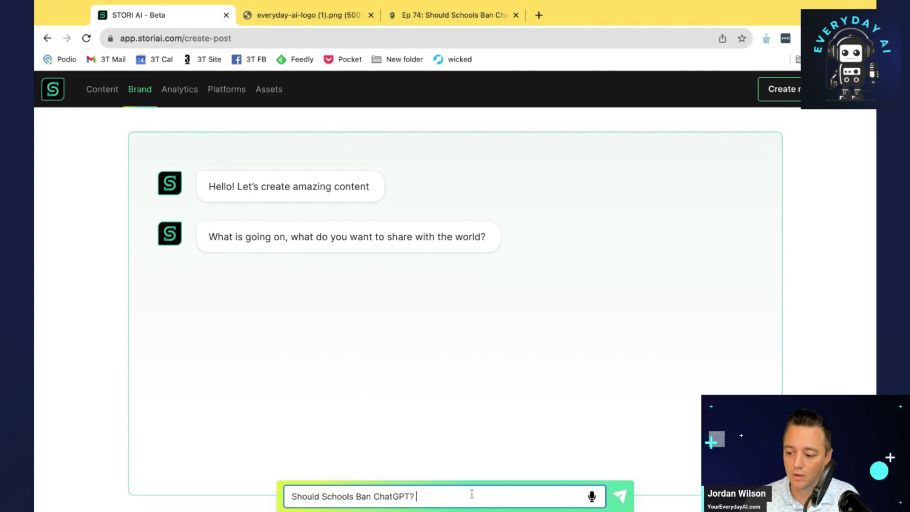
click(407, 16)
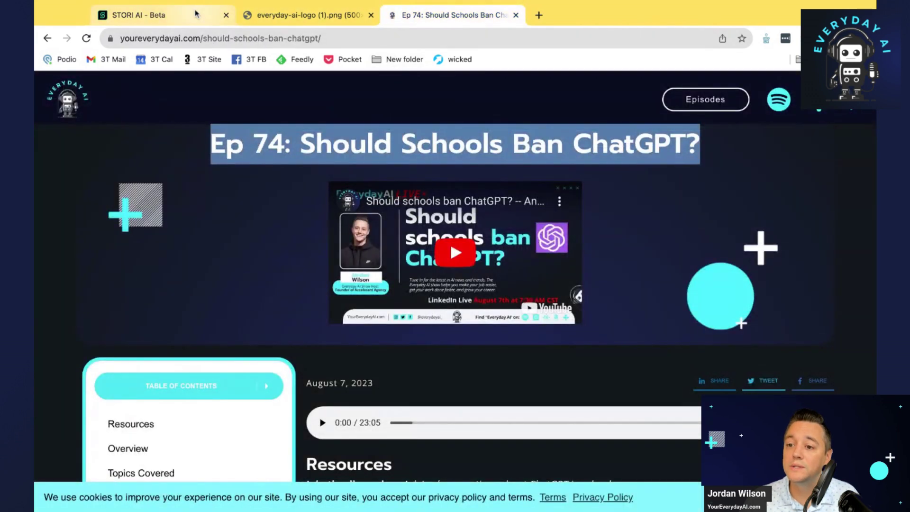
scroll(455, 323, down, 5)
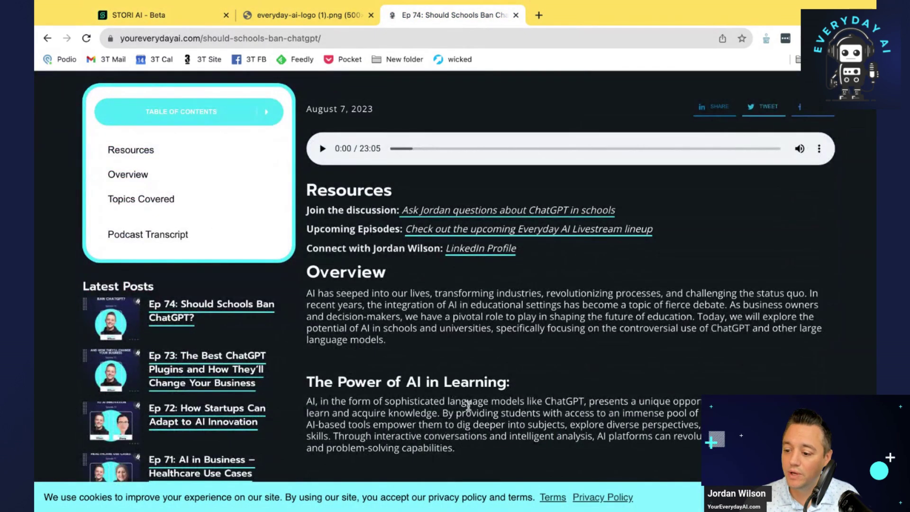
drag(422, 353, 306, 265)
key(ctrl+c)
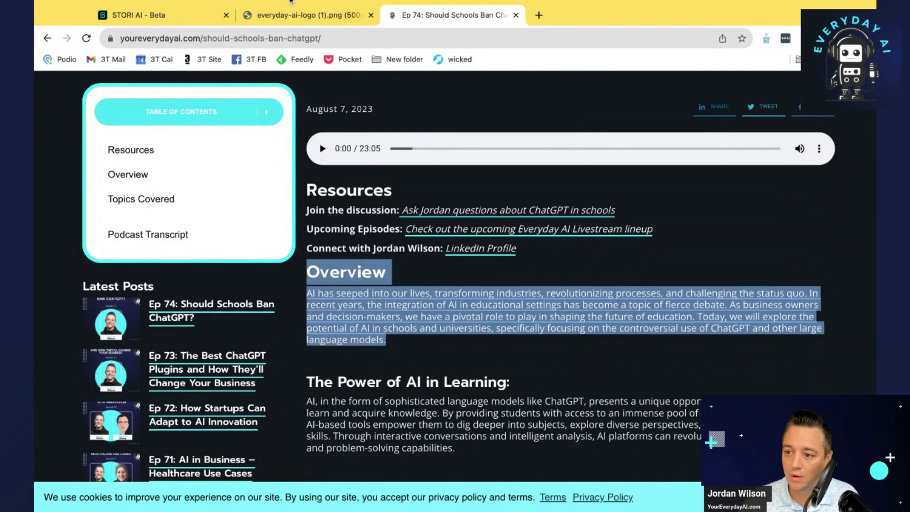
Convert the copied overview to plain text in the logo tab's address bar, append it to the STORI AI post topic and send it
click(291, 5)
click(264, 37)
key(ctrl+v)
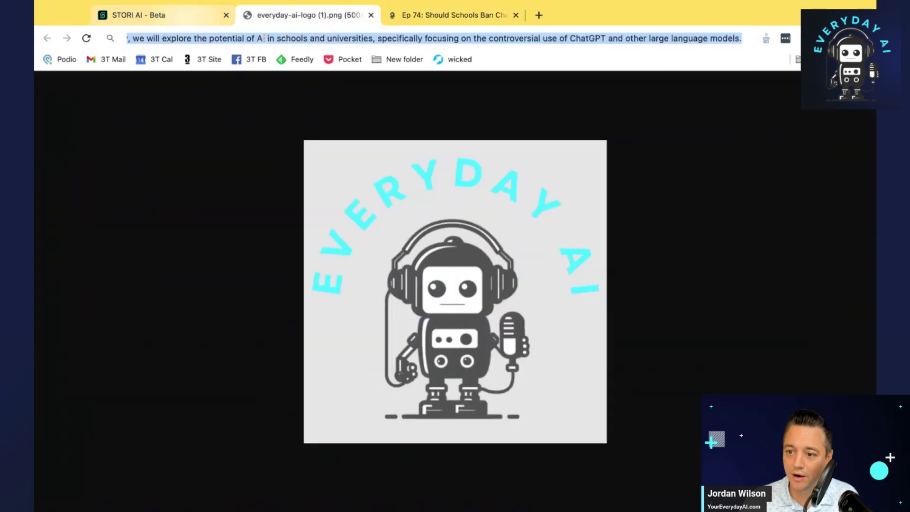
click(185, 21)
key(ctrl+v)
key(Return)
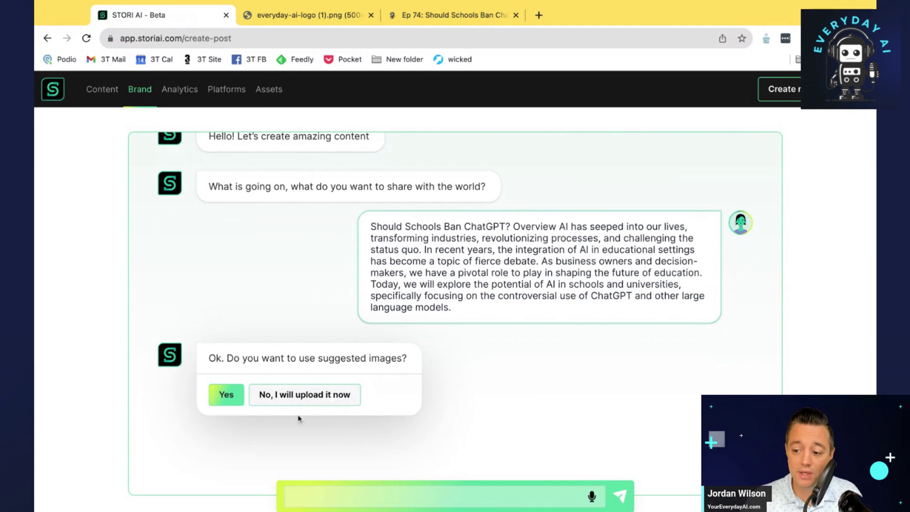
Accept the suggested images and choose the AI-generated picture of a person with a backpack in a neon city
click(227, 397)
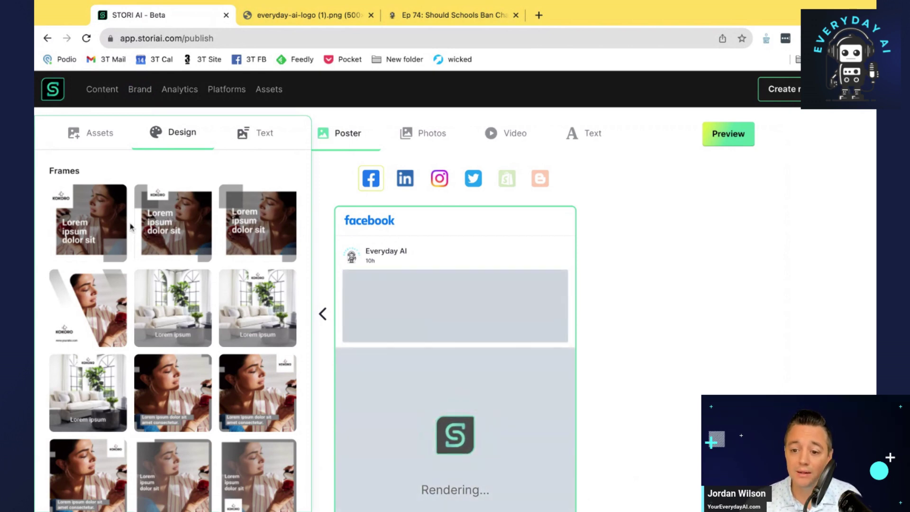
click(101, 143)
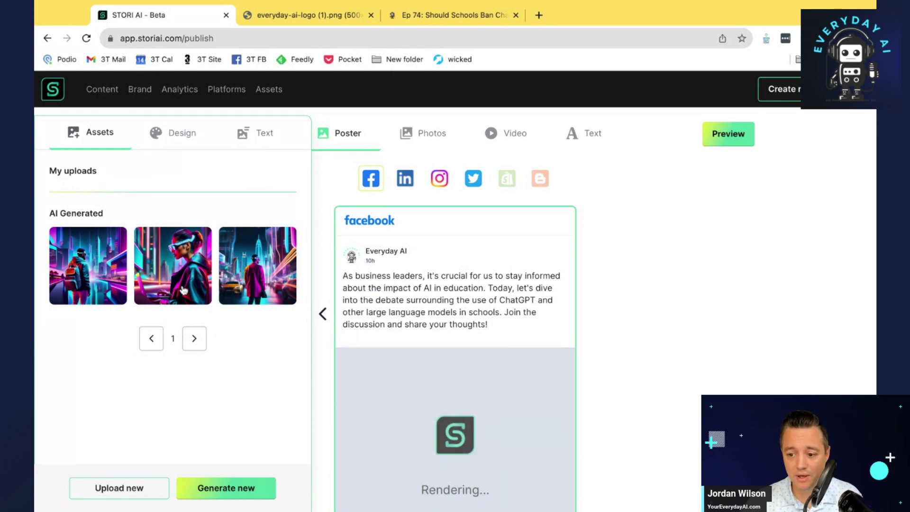
click(87, 290)
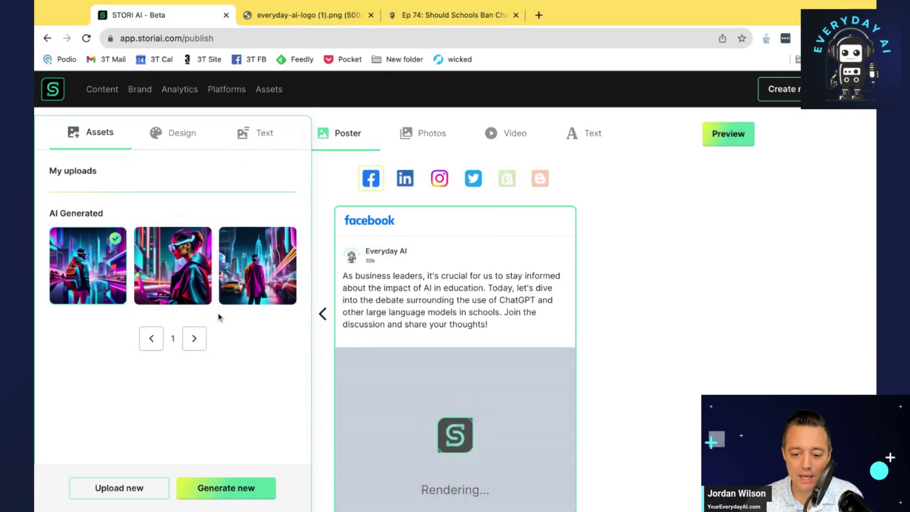
Apply a frame design with thin white border lines to the poster
click(196, 140)
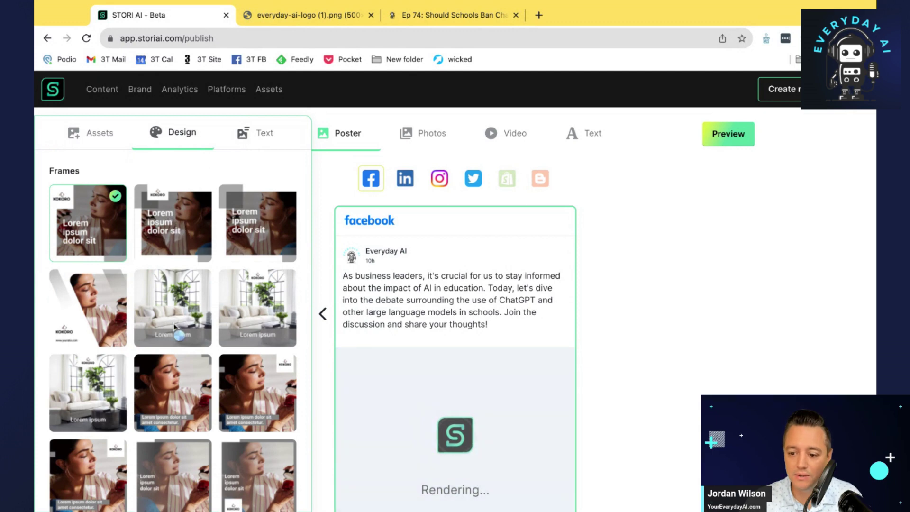
scroll(174, 326, down, 3)
scroll(209, 399, down, 3)
scroll(204, 395, up, 3)
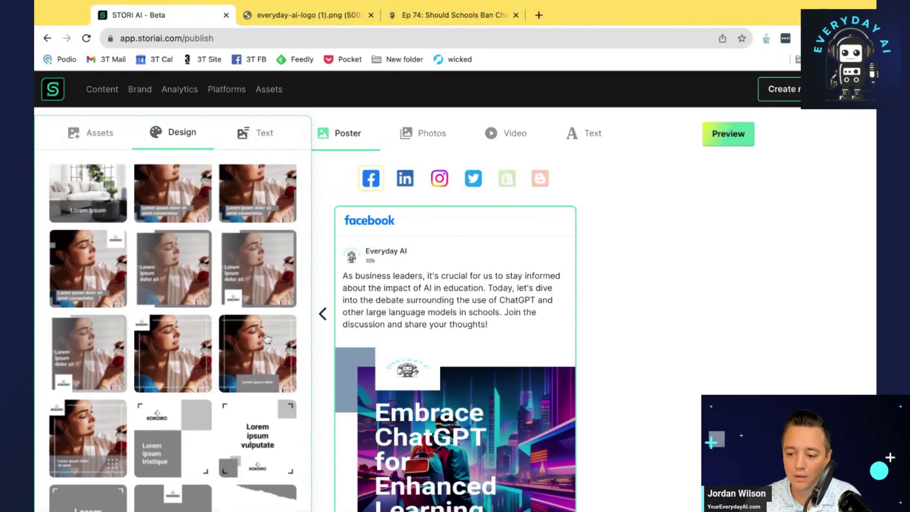
click(183, 362)
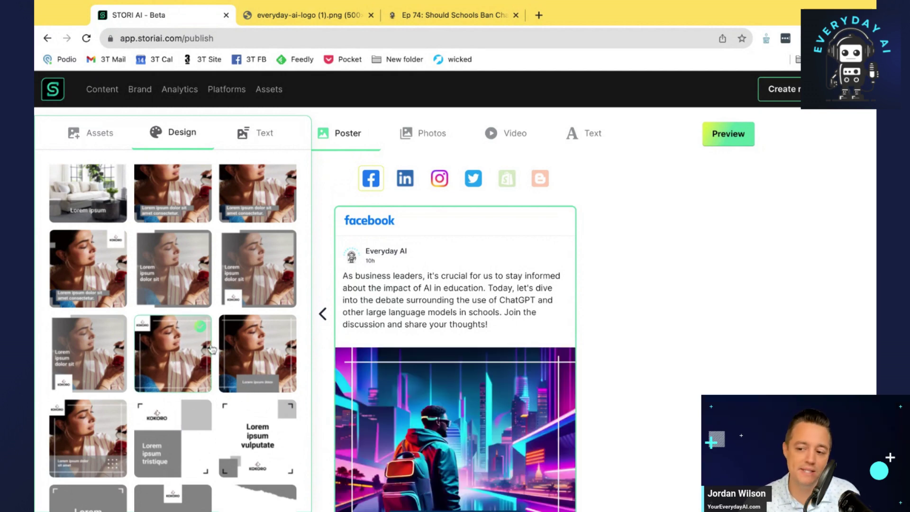
Review the generated slogans and post text variants, along with the available images and frame designs
click(265, 133)
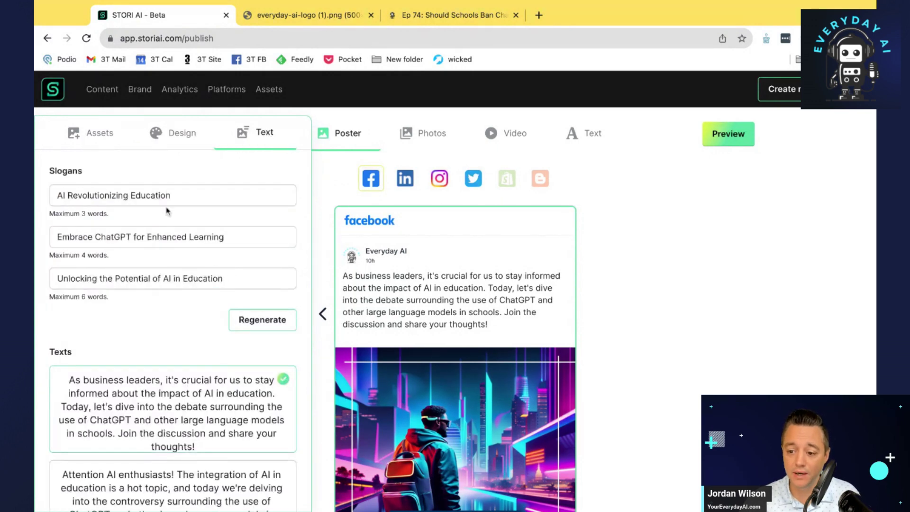
click(109, 136)
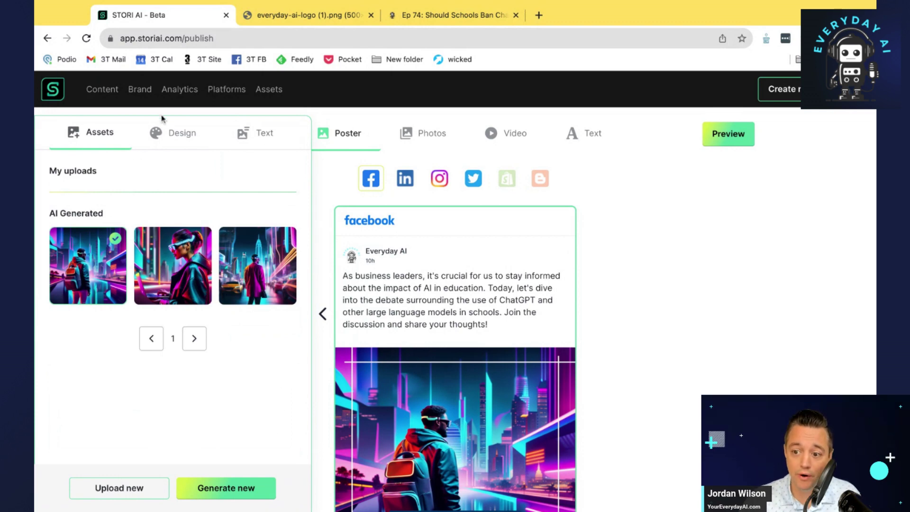
click(175, 138)
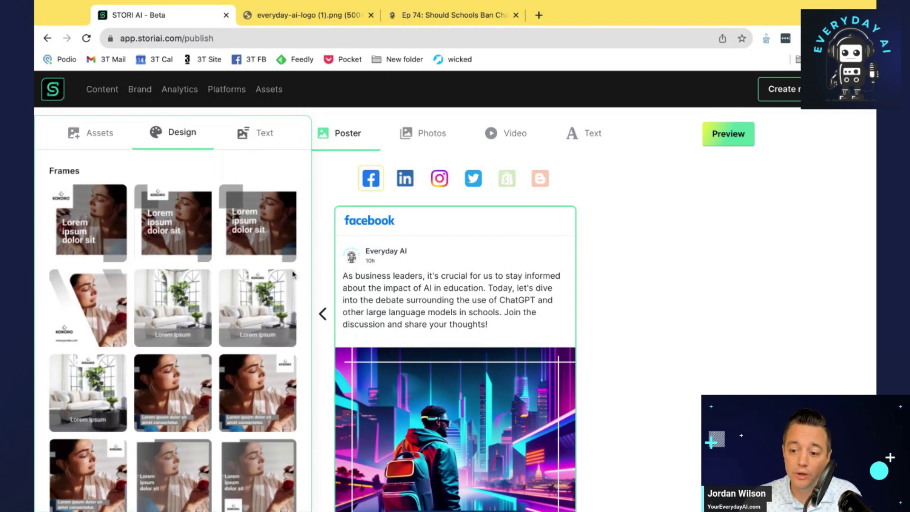
click(272, 139)
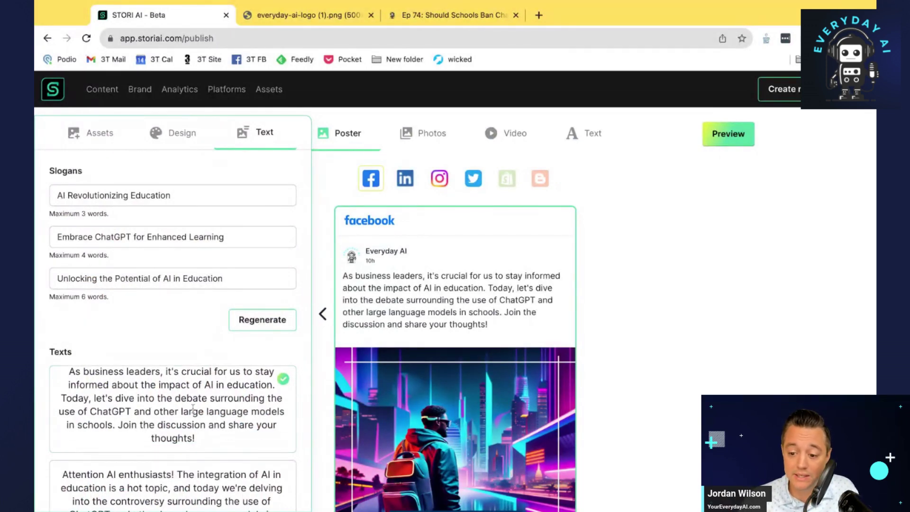
scroll(199, 380, down, 3)
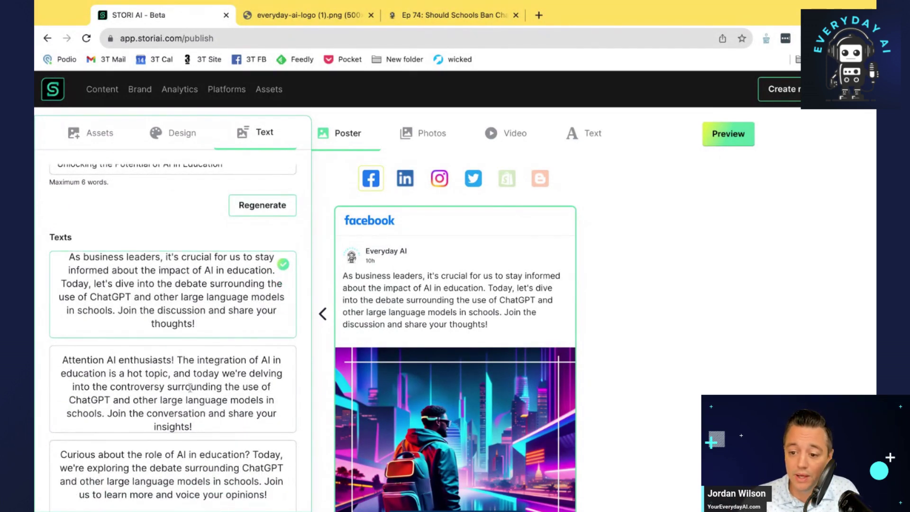
scroll(199, 388, down, 1)
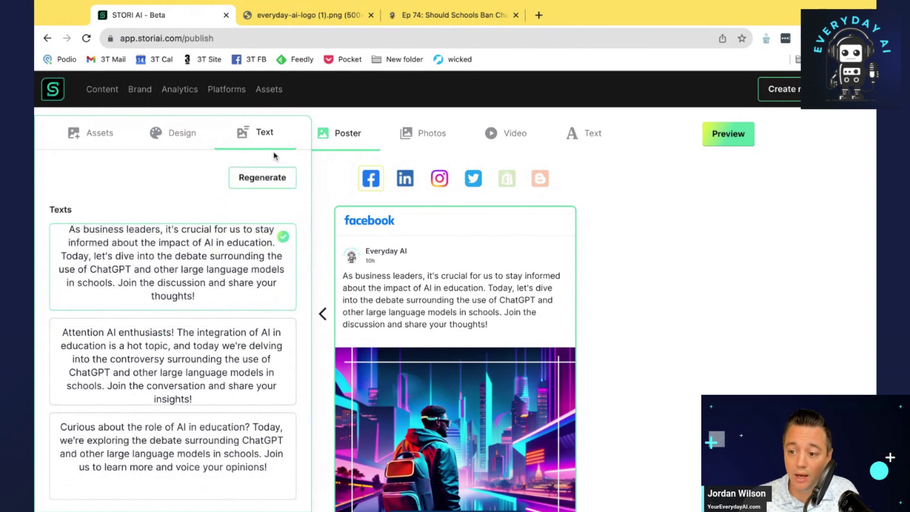
Append "Join Everyday AI" to the end of the first post text and check the post in the preview
click(222, 257)
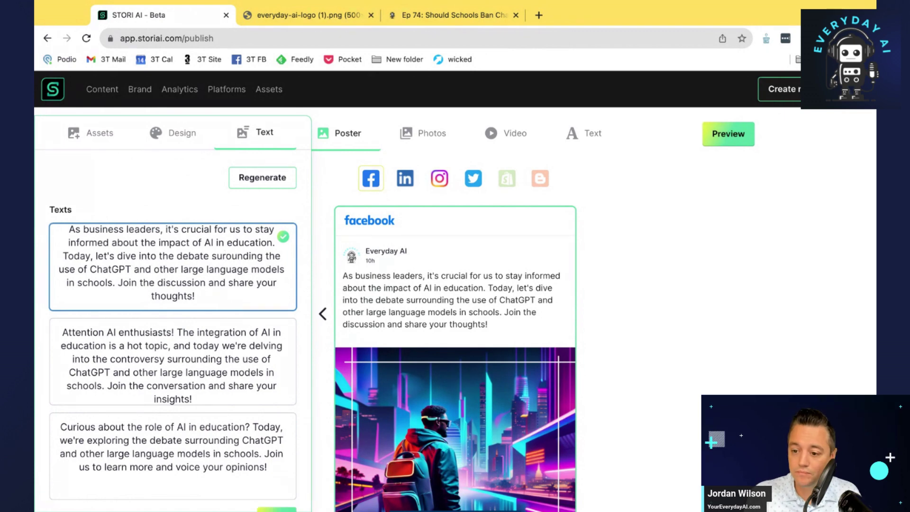
click(207, 291)
text(JoinEvery)
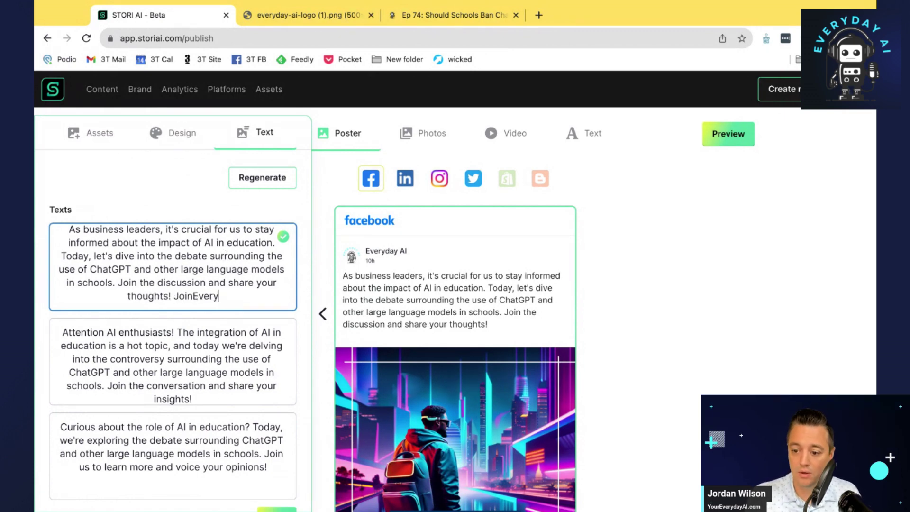
key(BackSpace)
key(BackSpace)
text(Everyd)
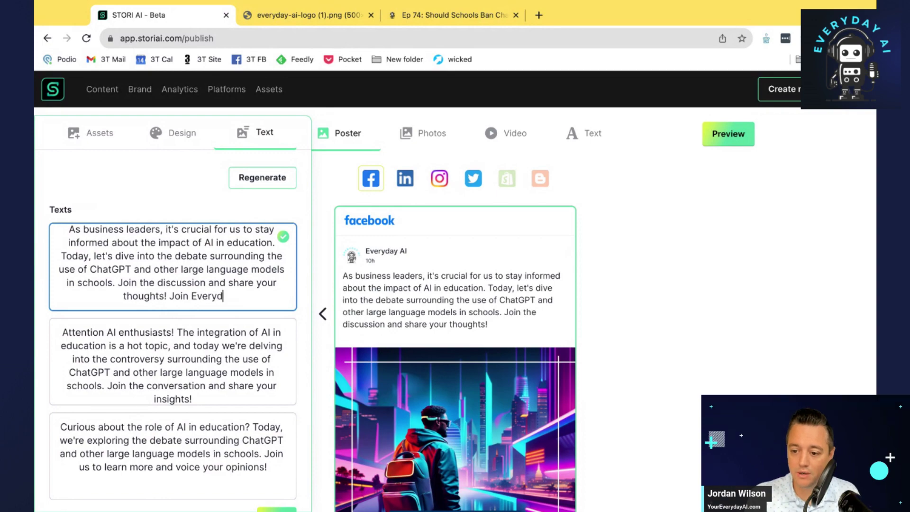
text(ay AI)
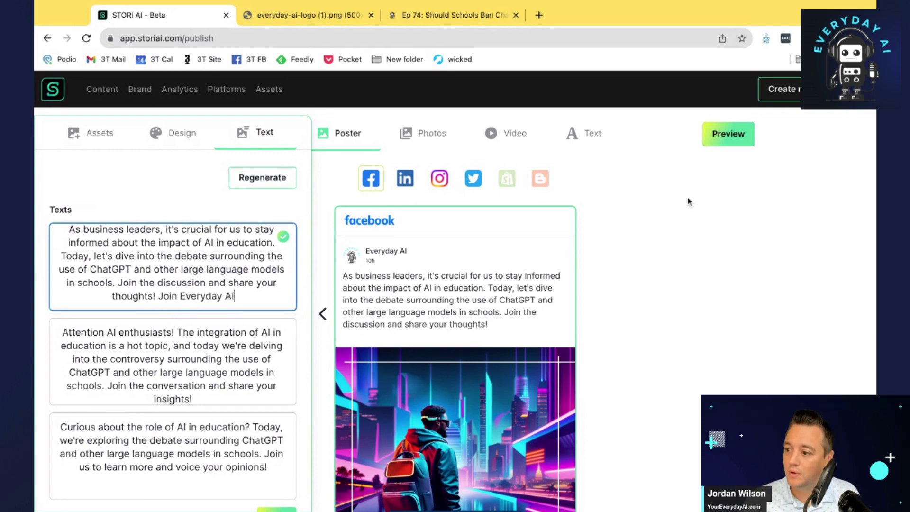
click(730, 144)
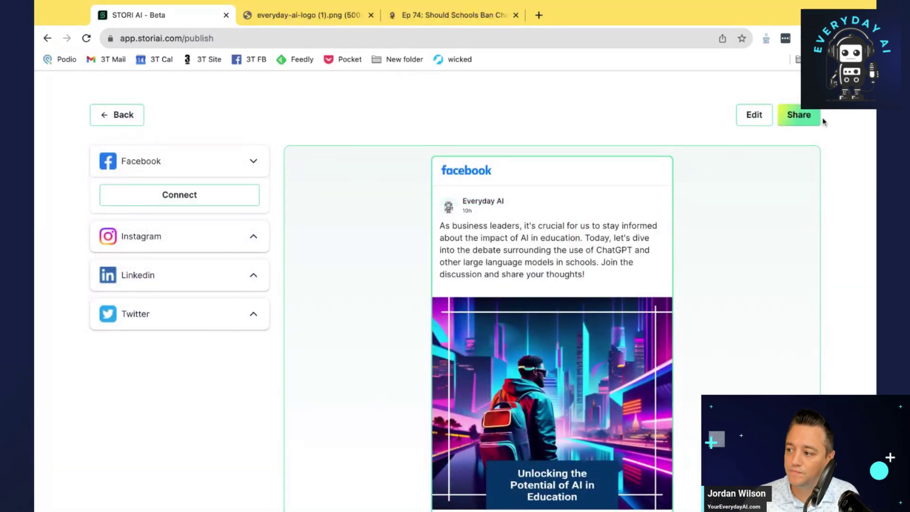
click(121, 115)
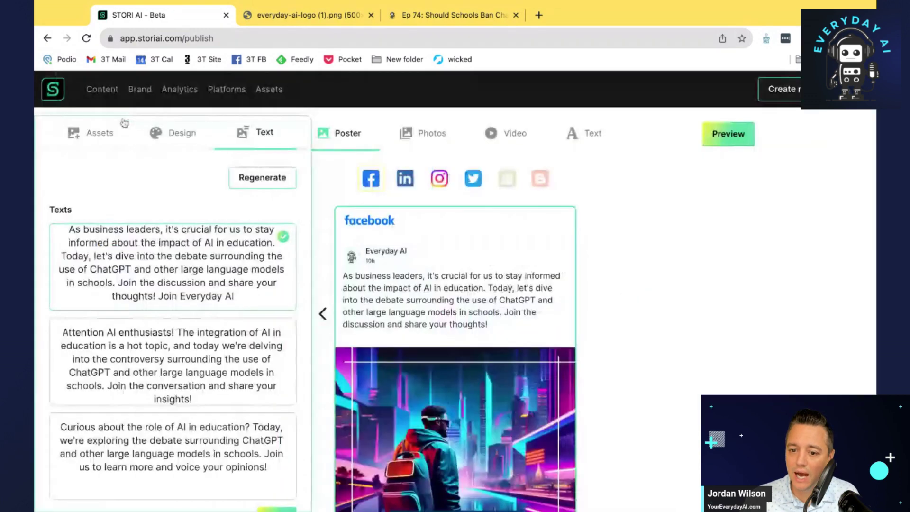
Delete the sentence "Join the discussion and share your thoughts!" from the first post text, keeping "Join Everyday AI" at its end
drag(235, 295, 159, 295)
click(157, 283)
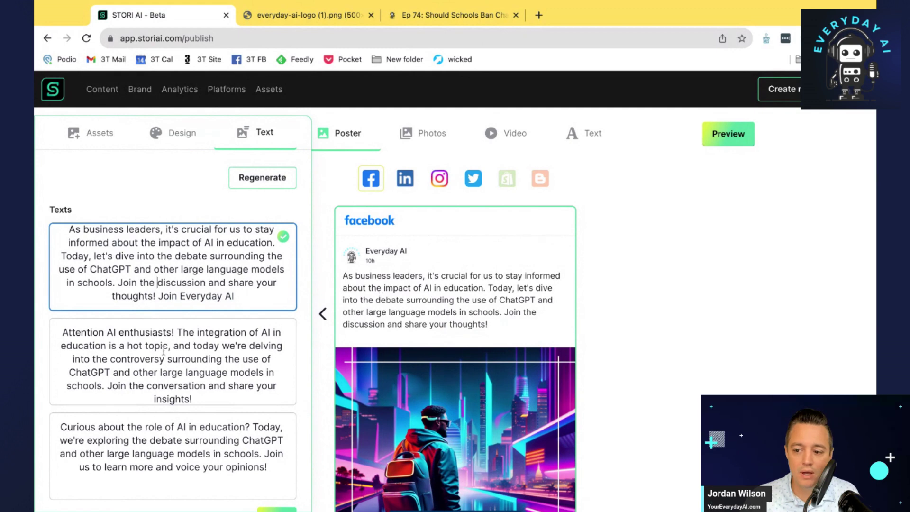
click(182, 361)
click(205, 268)
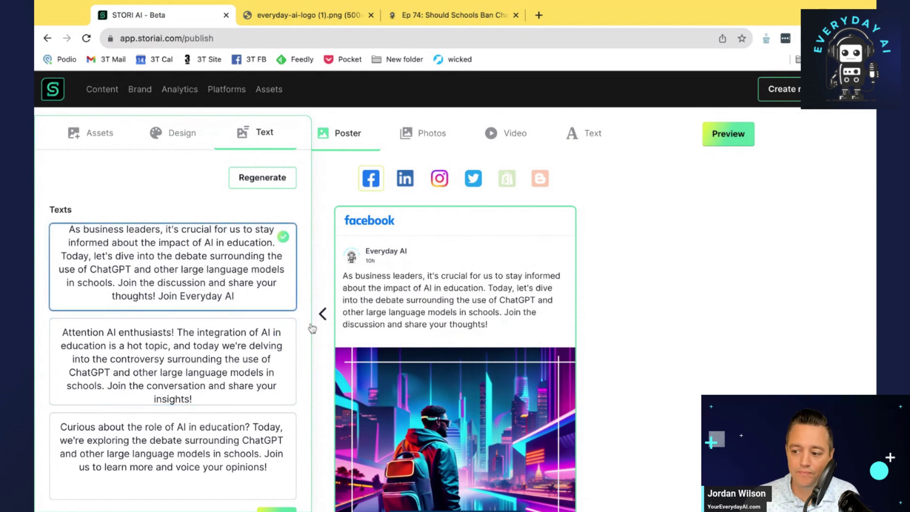
click(242, 296)
key(shift+Left)
key(shift+Left)
key(shift+Left)
key(shift+Left)
key(shift+Left)
key(shift+Left)
key(shift+Left)
key(shift+Left)
key(shift+Left)
key(shift+Left)
key(shift+Left)
key(shift+Left)
key(shift+Left)
key(shift+Left)
key(shift+Left)
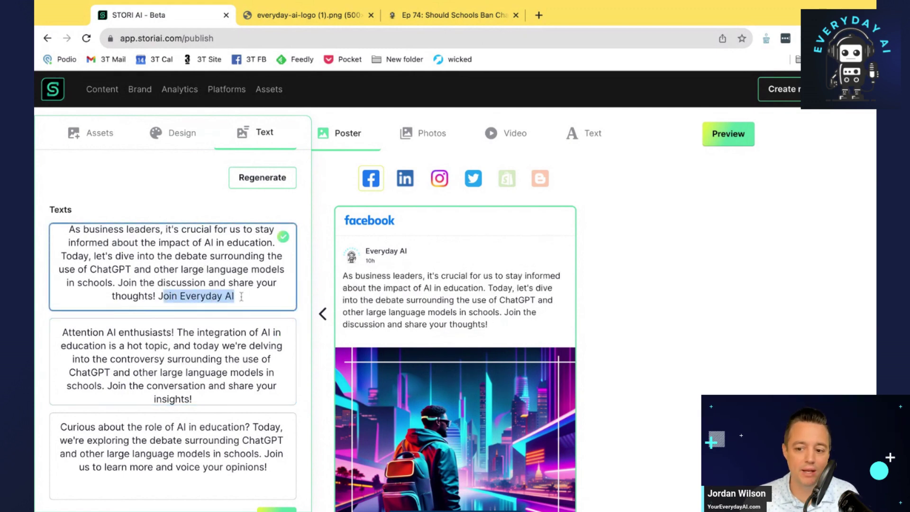
key(shift+Left)
click(156, 296)
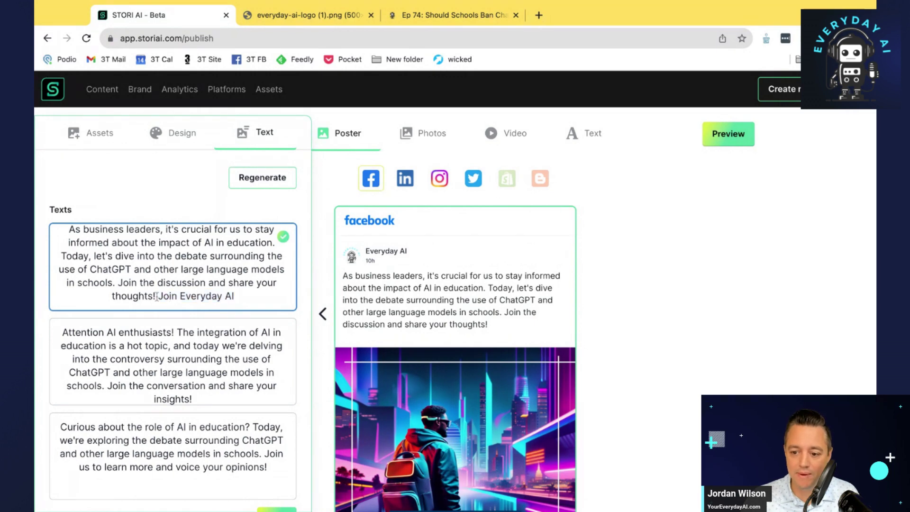
drag(157, 297, 115, 285)
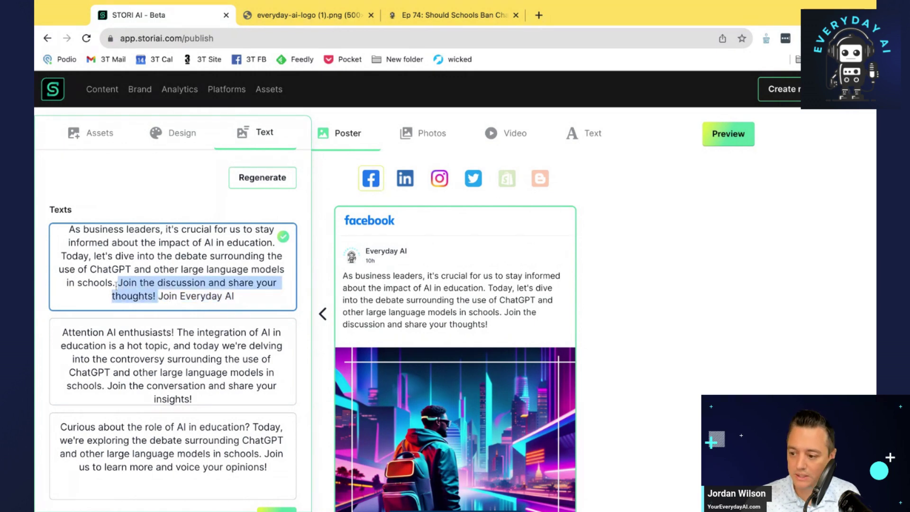
key(BackSpace)
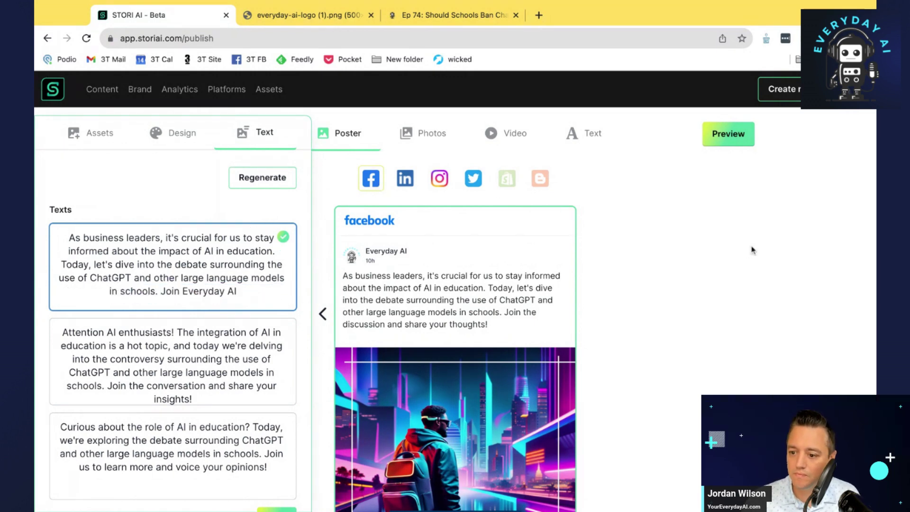
Switch the post's caption to the second text variant, which begins "Attention AI enthusiasts!"
click(239, 363)
click(232, 283)
scroll(240, 330, down, 1)
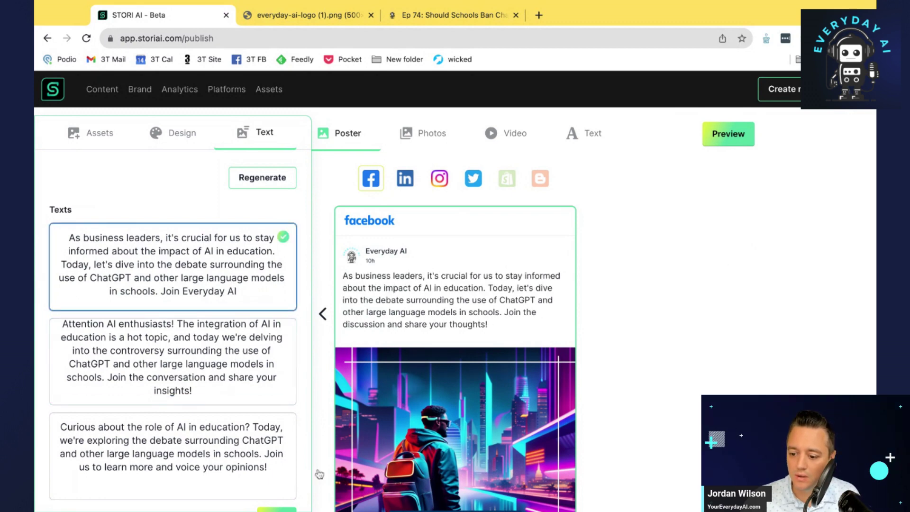
scroll(318, 474, down, 3)
scroll(305, 488, down, 1)
scroll(289, 332, up, 1)
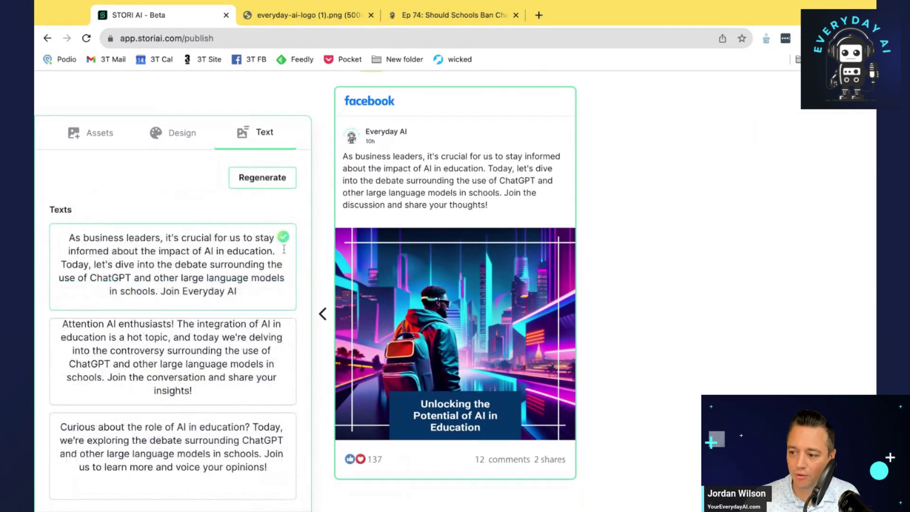
click(240, 345)
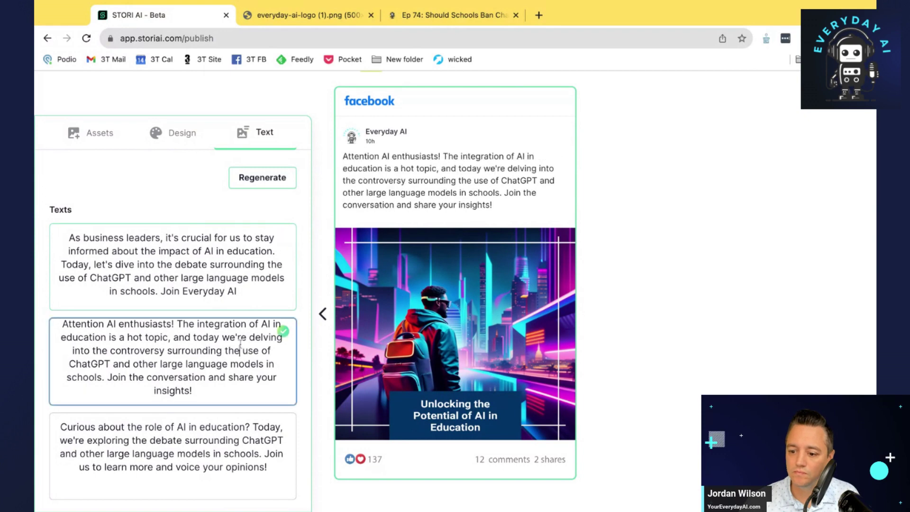
Switch the Facebook caption back to the first text variant and select its closing words "Join Everyday AI" to compare them with the preview
click(231, 279)
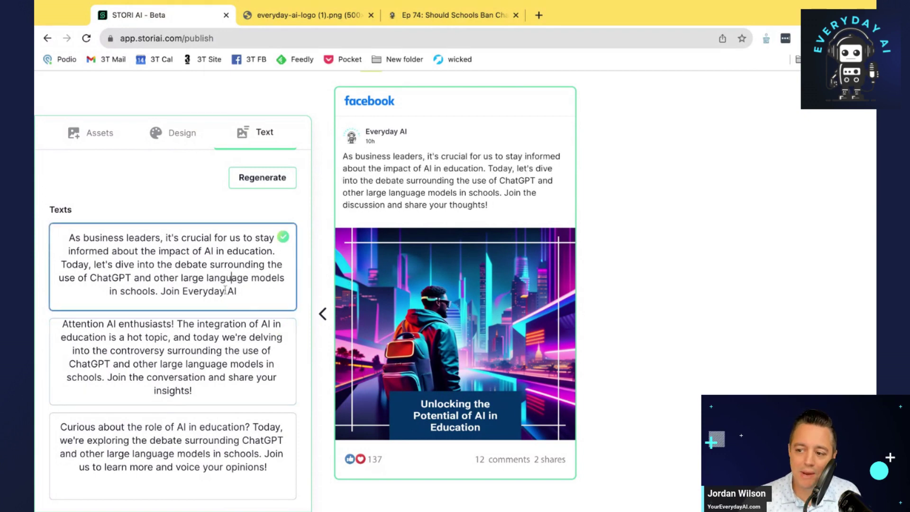
click(241, 291)
key(shift+alt+Left)
key(shift+alt+Left)
key(shift+alt+Left)
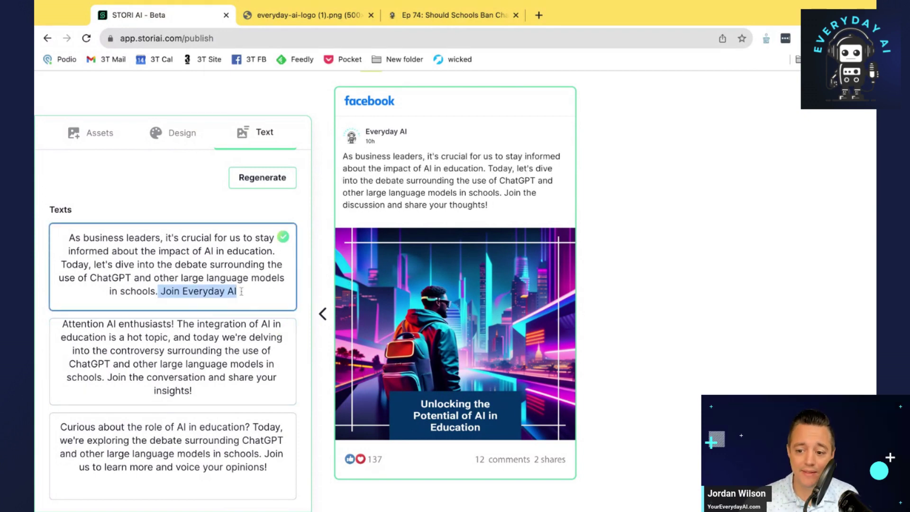
scroll(158, 294, up, 5)
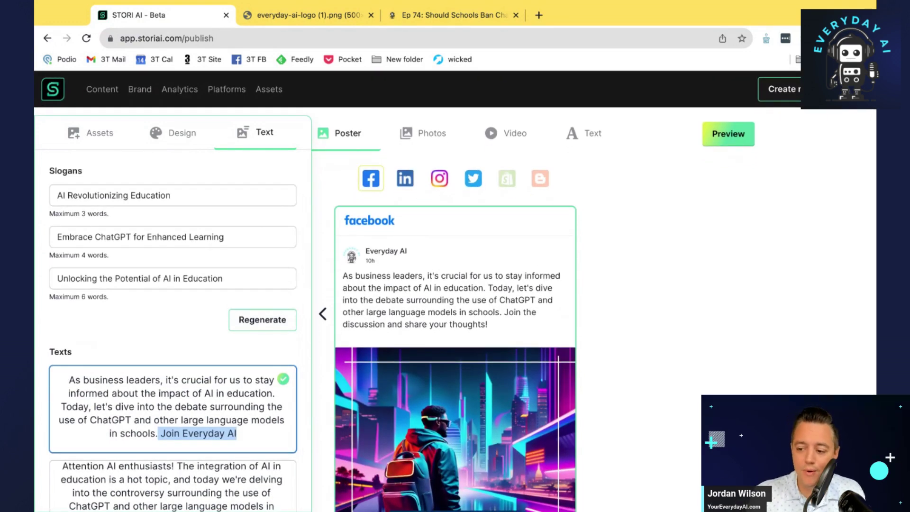
scroll(249, 322, down, 4)
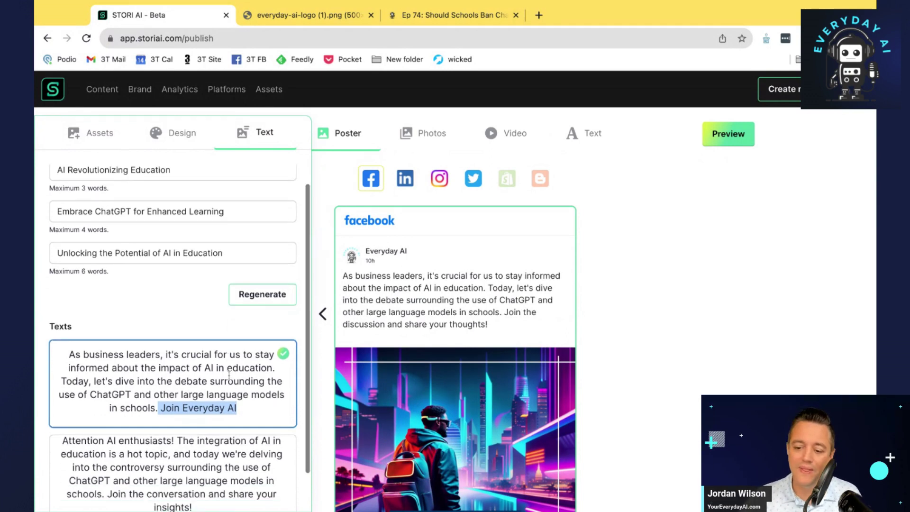
Compare the first and second Facebook text variants by switching between them, finishing on the first, "As business leaders, it's crucial"
click(227, 292)
drag(247, 294, 168, 324)
click(159, 337)
click(170, 290)
click(172, 351)
click(181, 304)
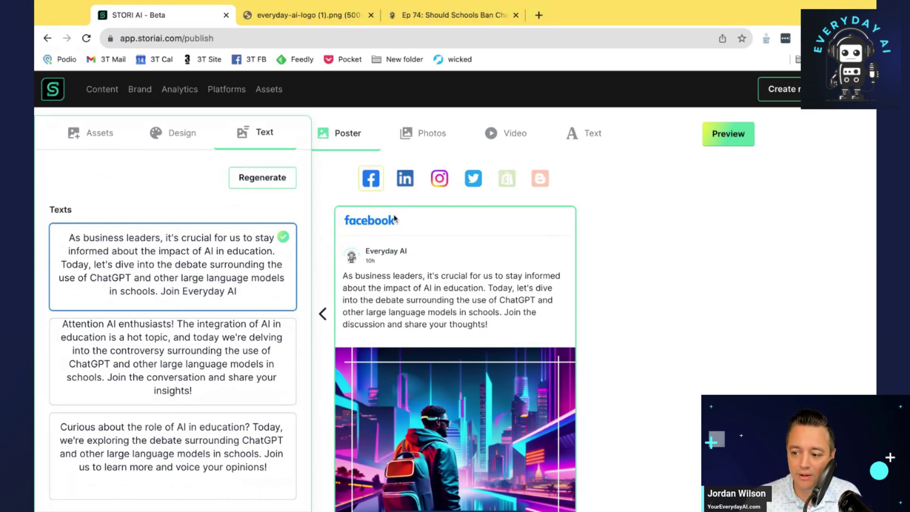
Compare the LinkedIn and Facebook versions of the post, and bring up the Instagram version
click(401, 178)
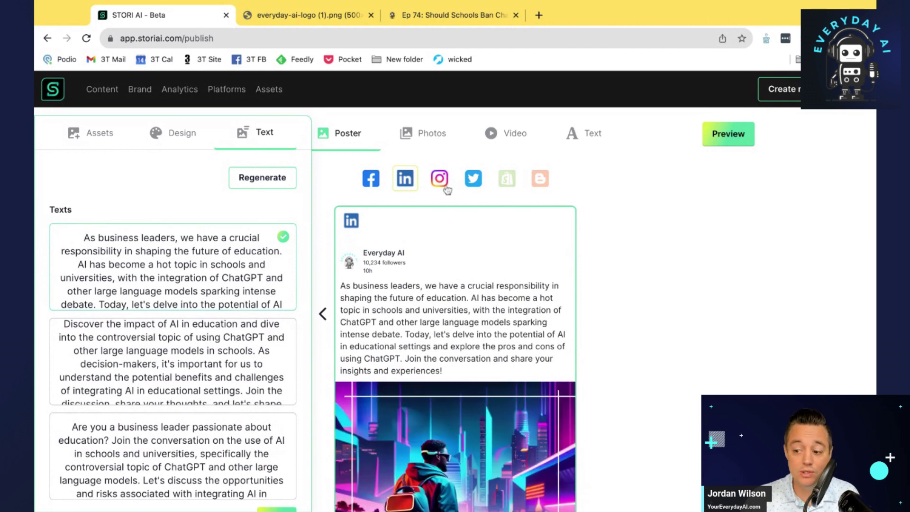
click(370, 180)
click(405, 180)
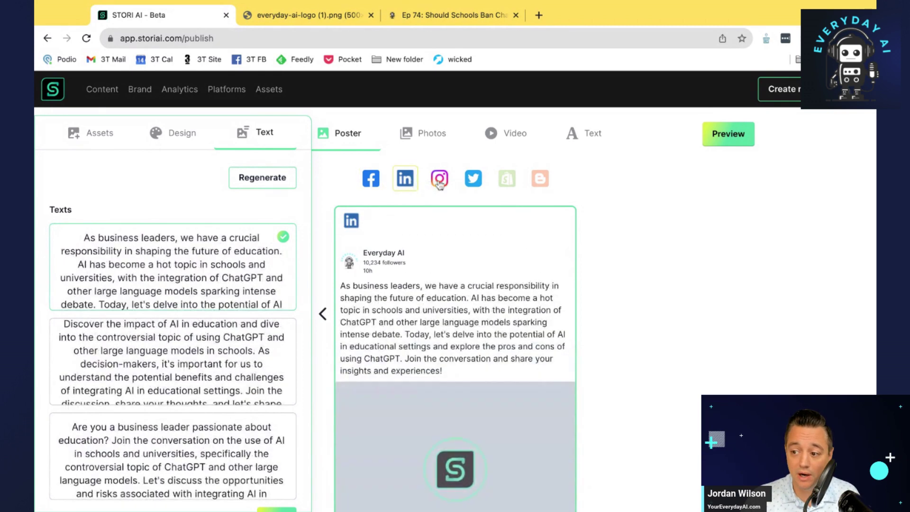
click(440, 180)
scroll(540, 209, down, 1)
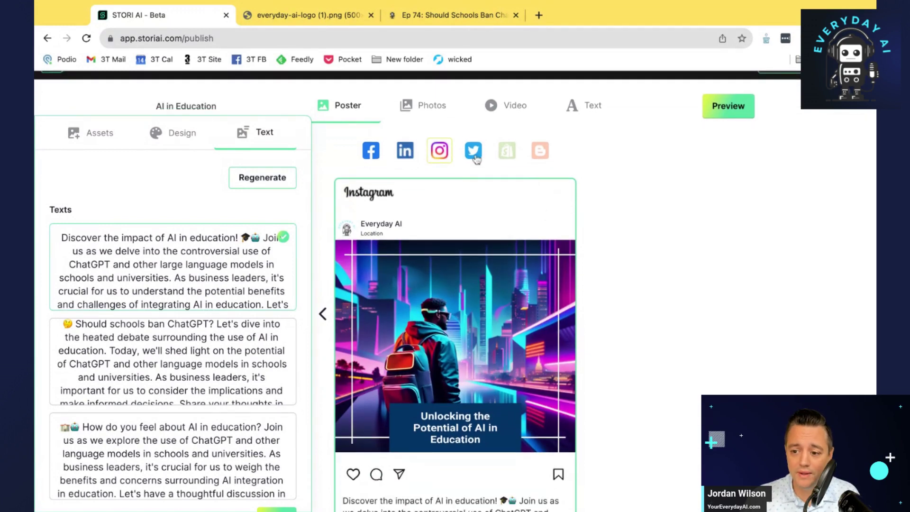
Try the Instagram text variants in the preview, finishing on the first, which begins "Discover the impact of AI in education!"
click(190, 337)
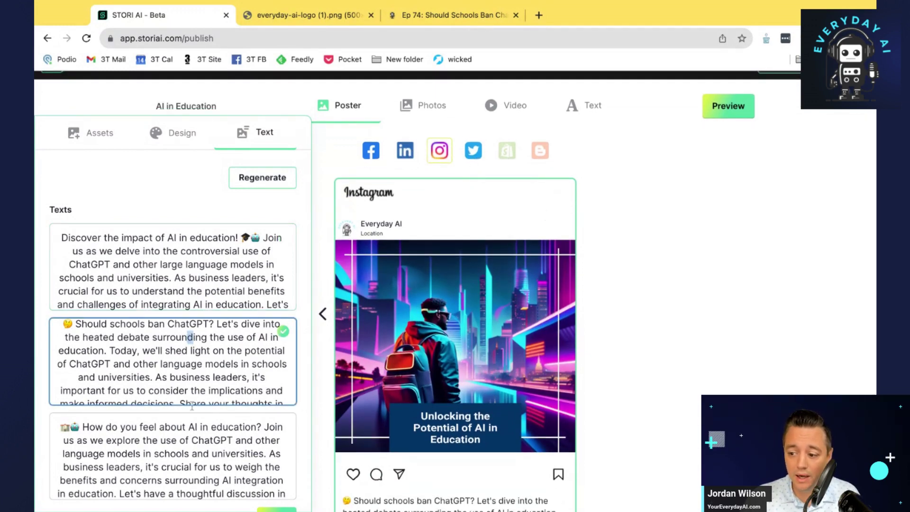
scroll(193, 413, down, 1)
scroll(194, 413, down, 3)
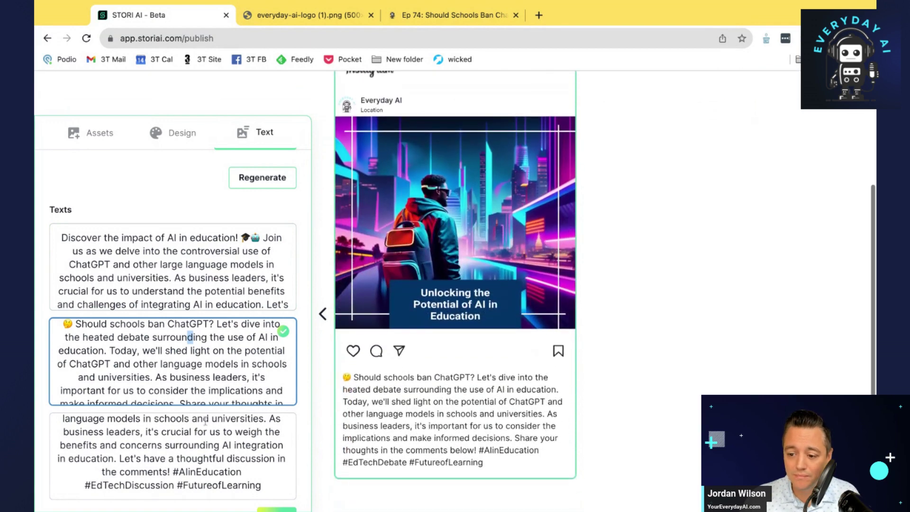
click(197, 417)
click(210, 378)
click(229, 303)
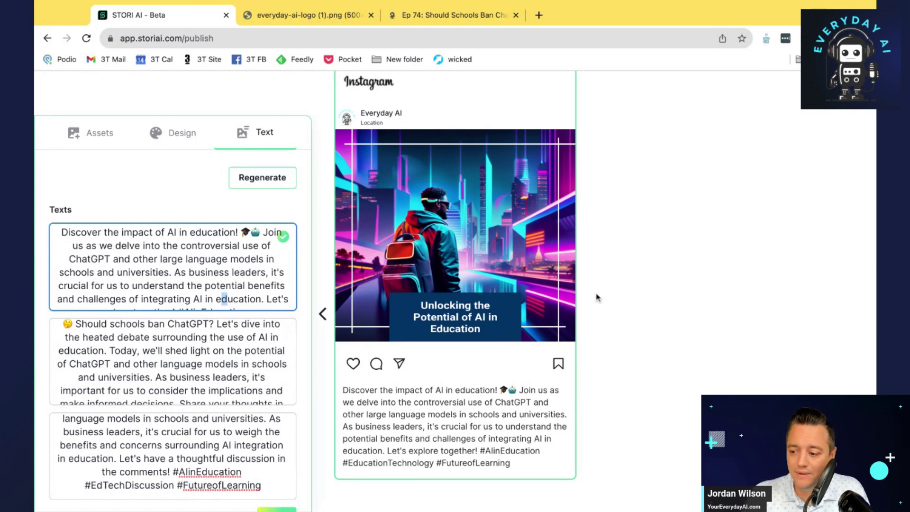
scroll(514, 283, up, 2)
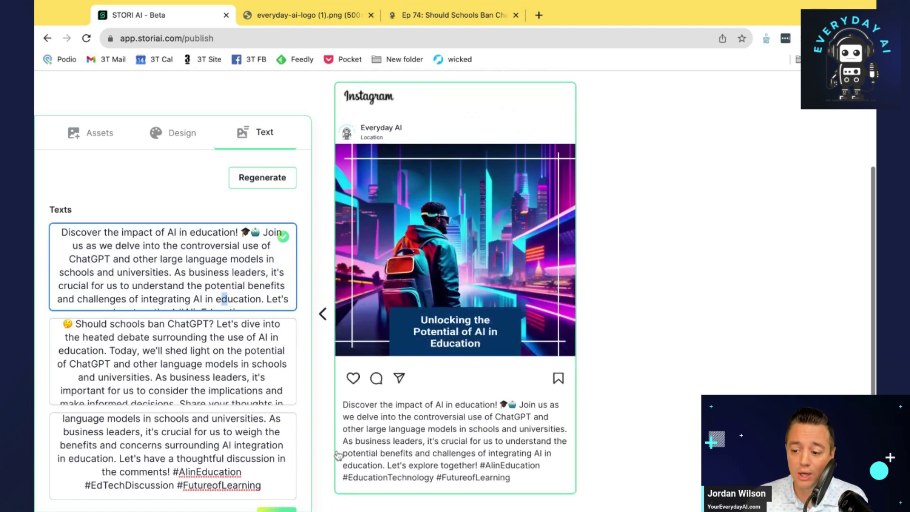
Preview the second Instagram text variant, return to the first, and delete the space and the "t" following "understand" in its text
click(173, 362)
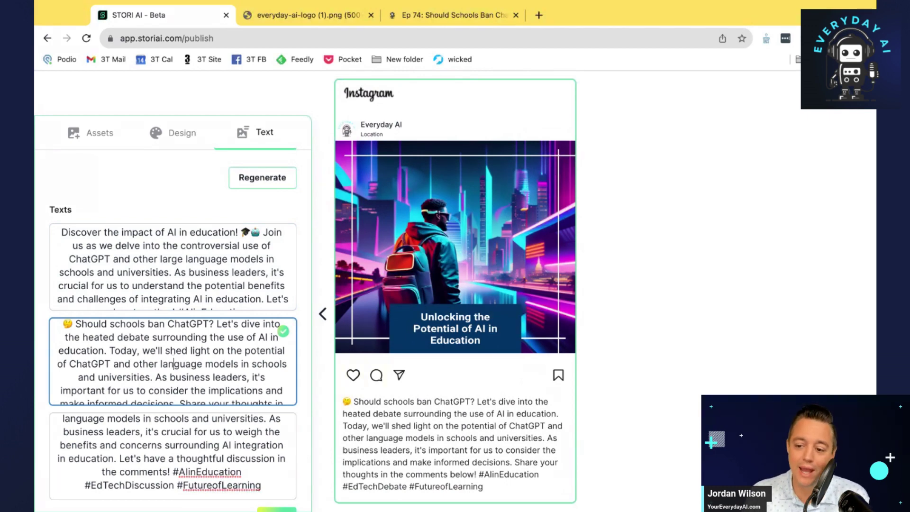
click(191, 284)
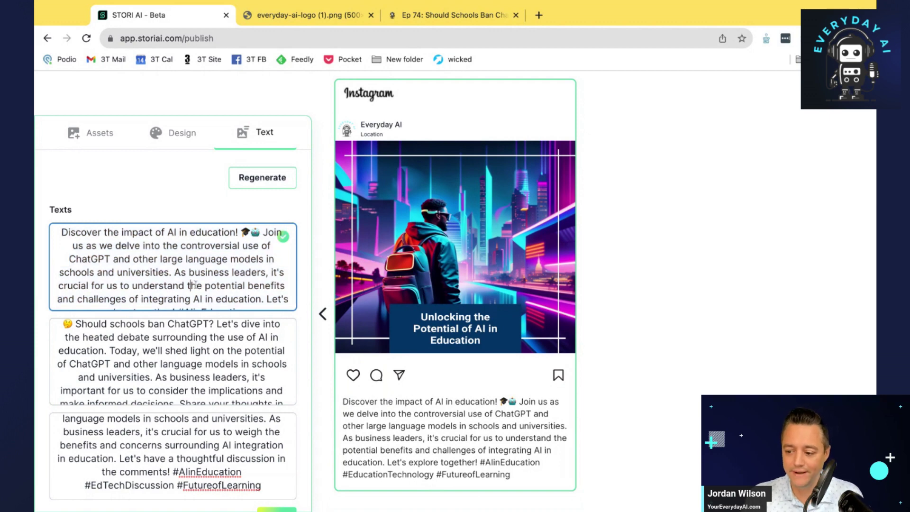
key(BackSpace)
key(BackSpace)
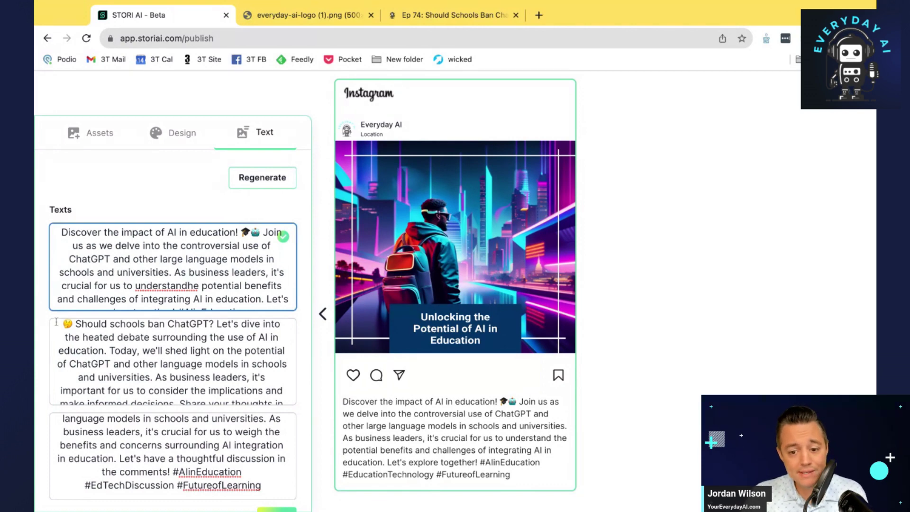
key(Escape)
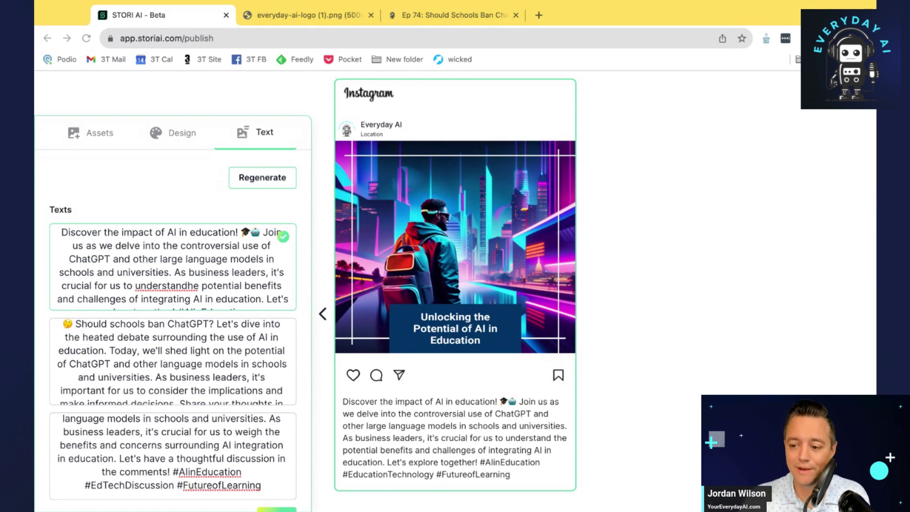
click(33, 210)
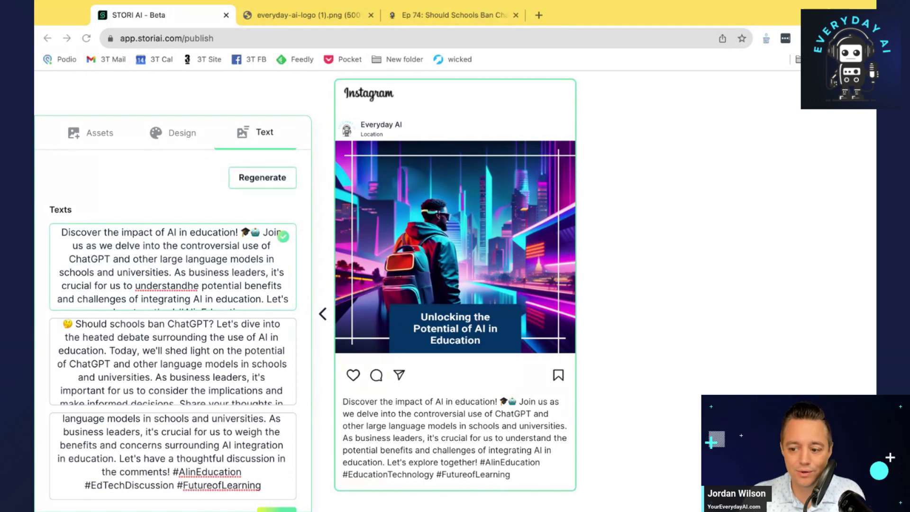